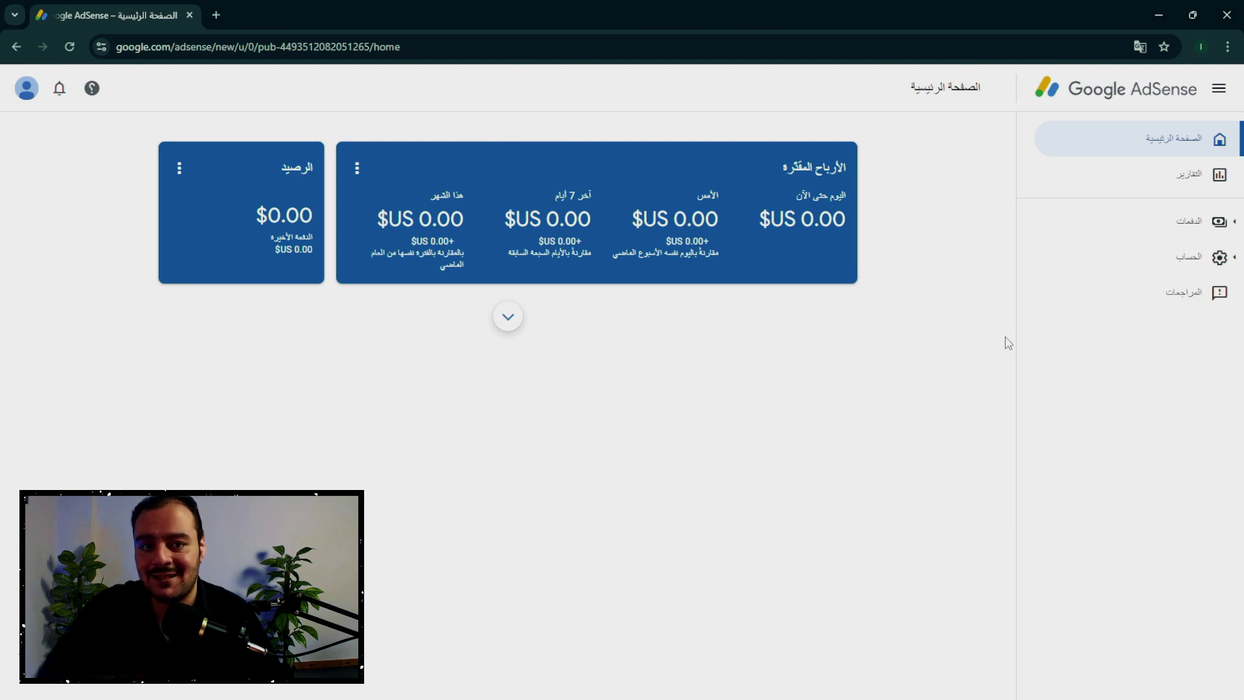
- Open the Payment info page from the Payments section of the sidebar
{"action": "left_click", "coordinate": [1215, 220]}
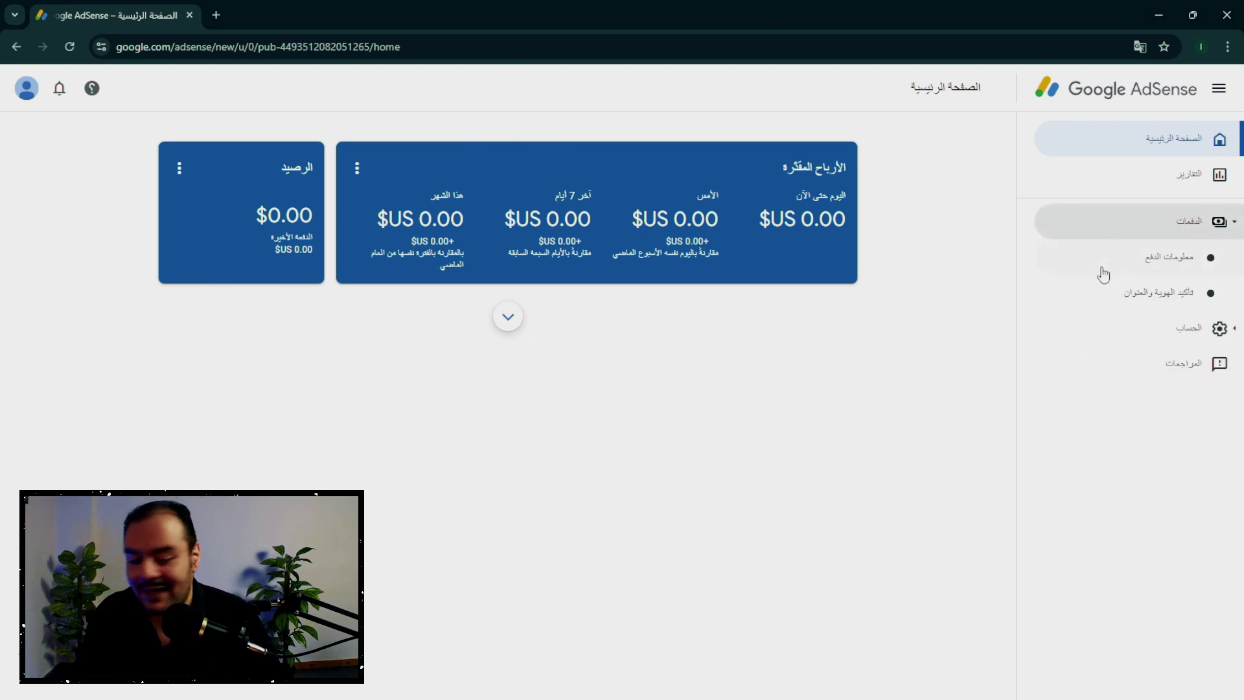
{"action": "left_click", "coordinate": [1174, 266]}
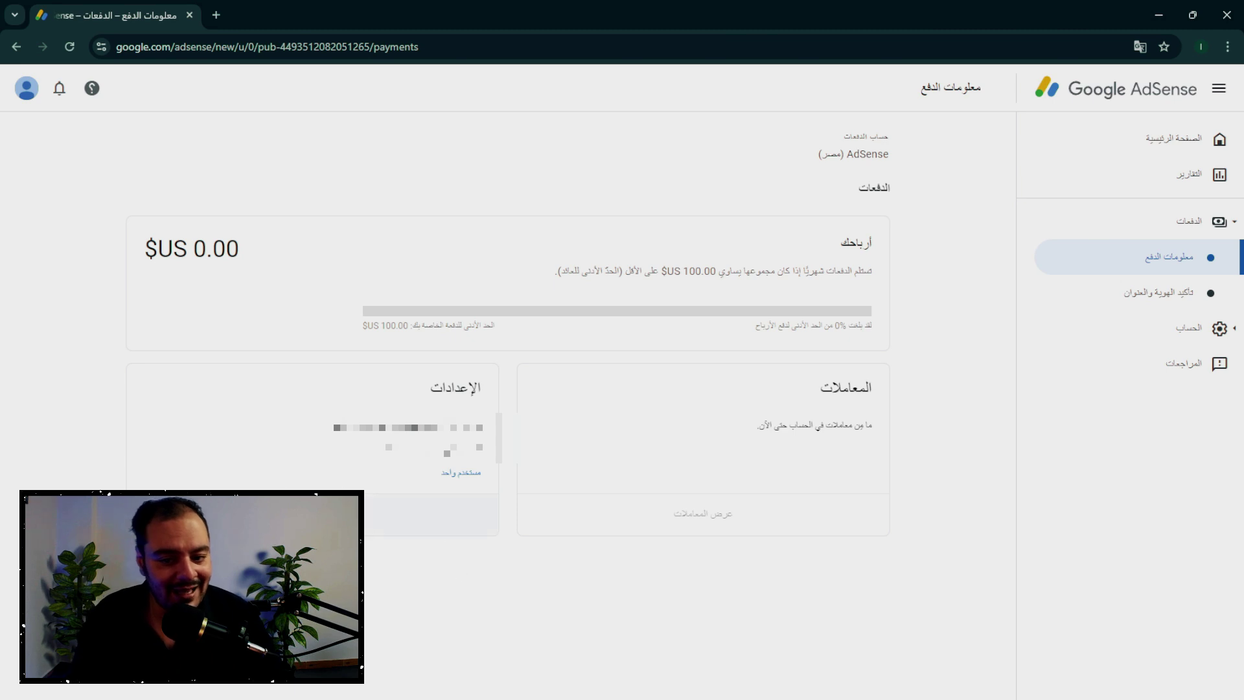
- Go from payments settings to the US tax info entry and open Manage tax info
{"action": "left_click", "coordinate": [417, 535]}
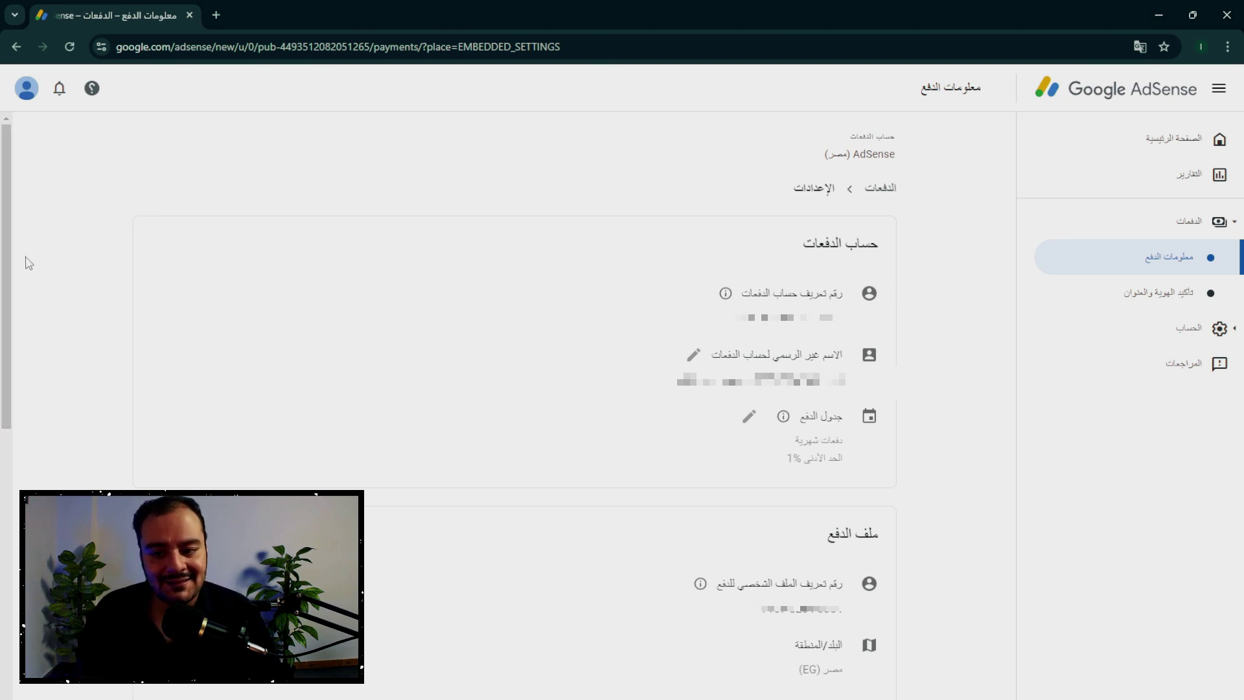
{"action": "left_click_drag", "start_coordinate": [9, 252], "coordinate": [13, 557]}
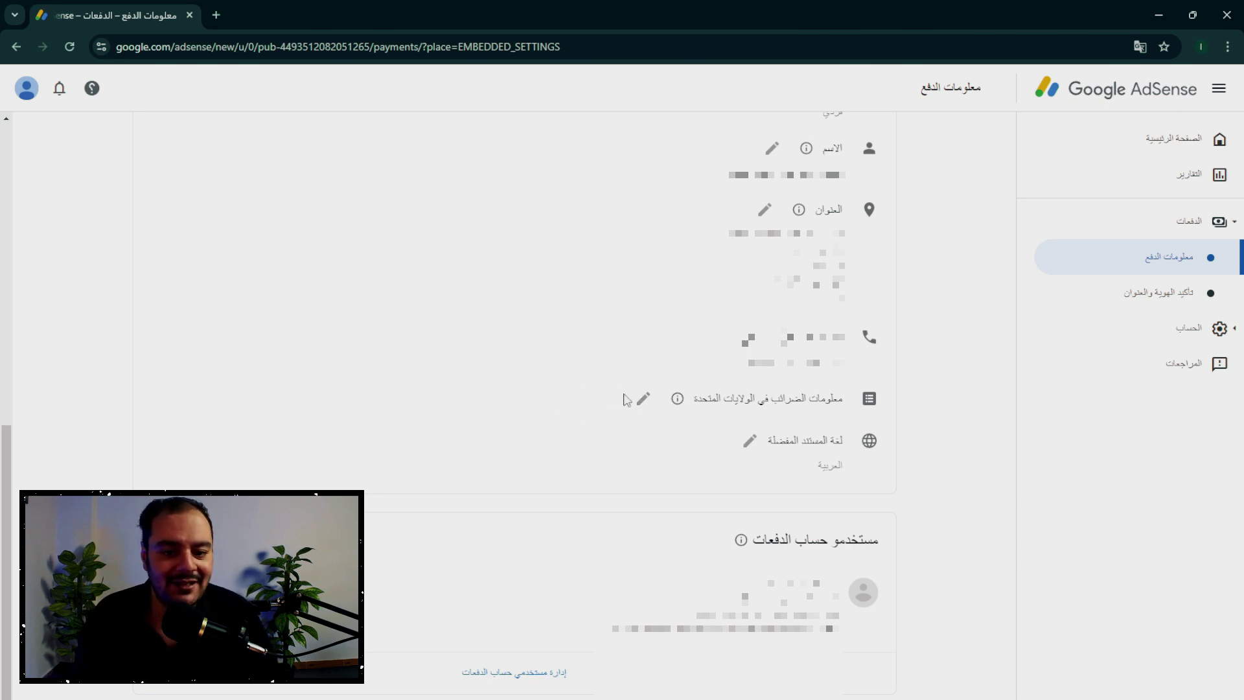
{"action": "left_click", "coordinate": [642, 397]}
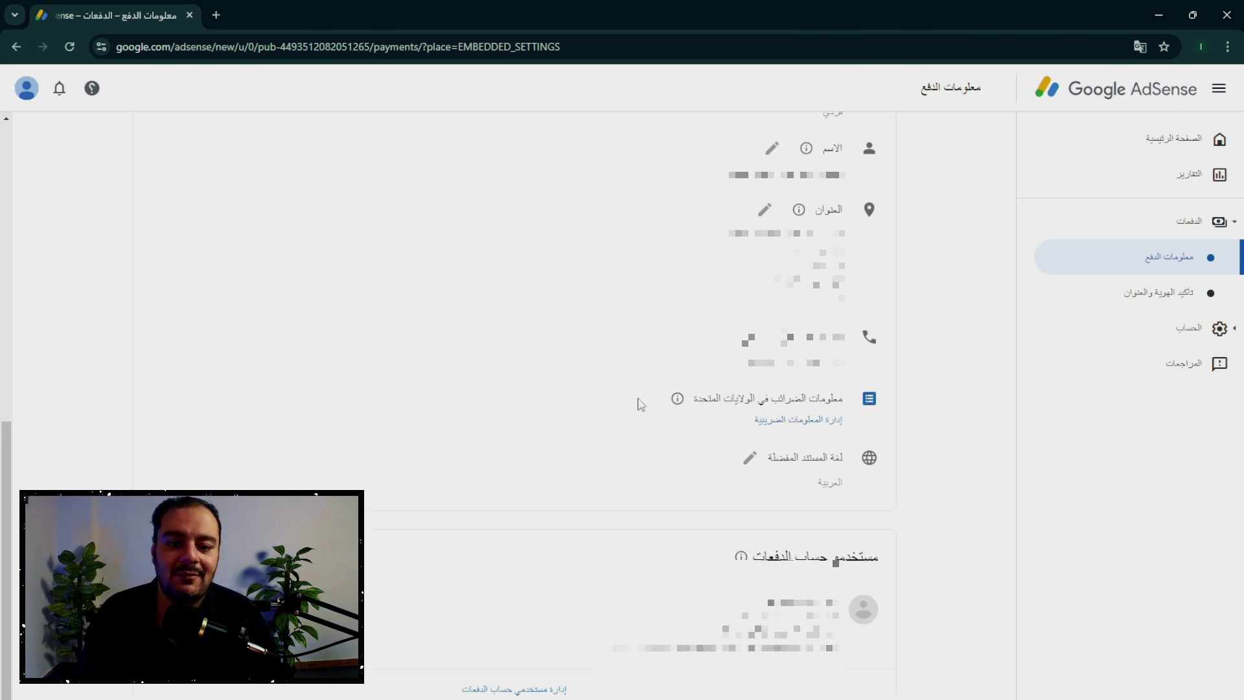
{"action": "left_click", "coordinate": [832, 422]}
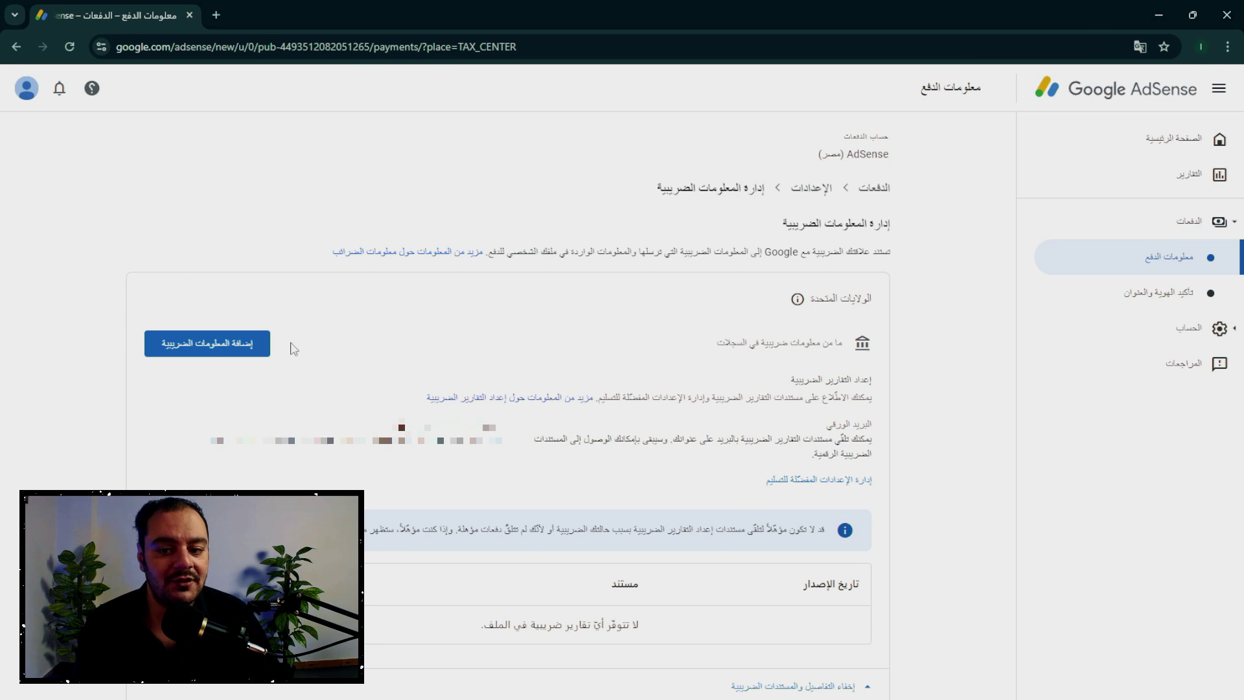
- Start adding US tax info and open the tax form
{"action": "left_click", "coordinate": [194, 344]}
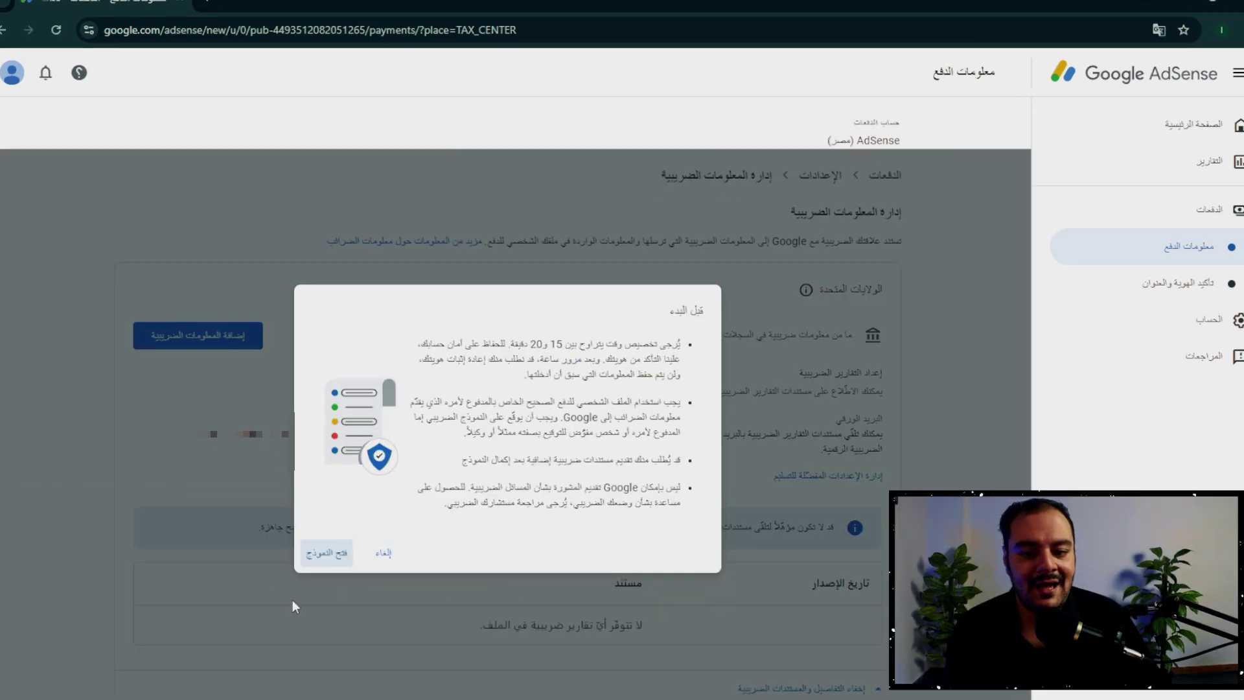
{"action": "left_click", "coordinate": [328, 552]}
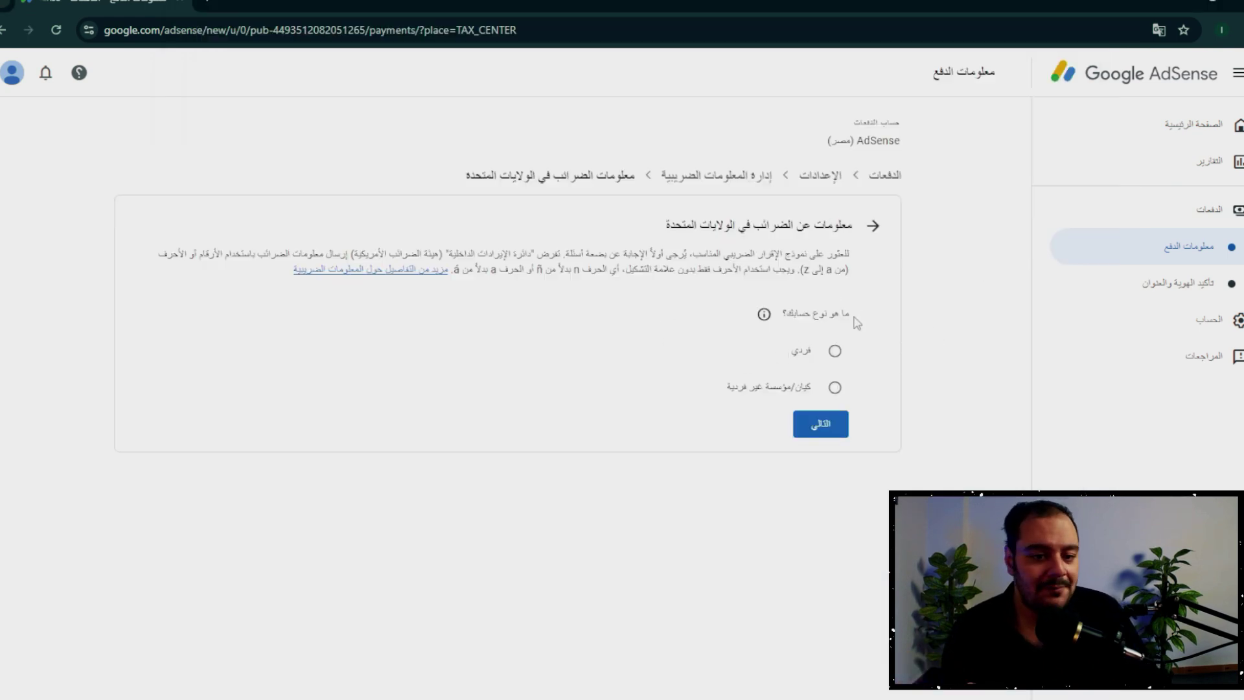
- Choose Individual as the account type and select the W-8BEN form
{"action": "left_click", "coordinate": [829, 352]}
{"action": "left_click", "coordinate": [820, 423]}
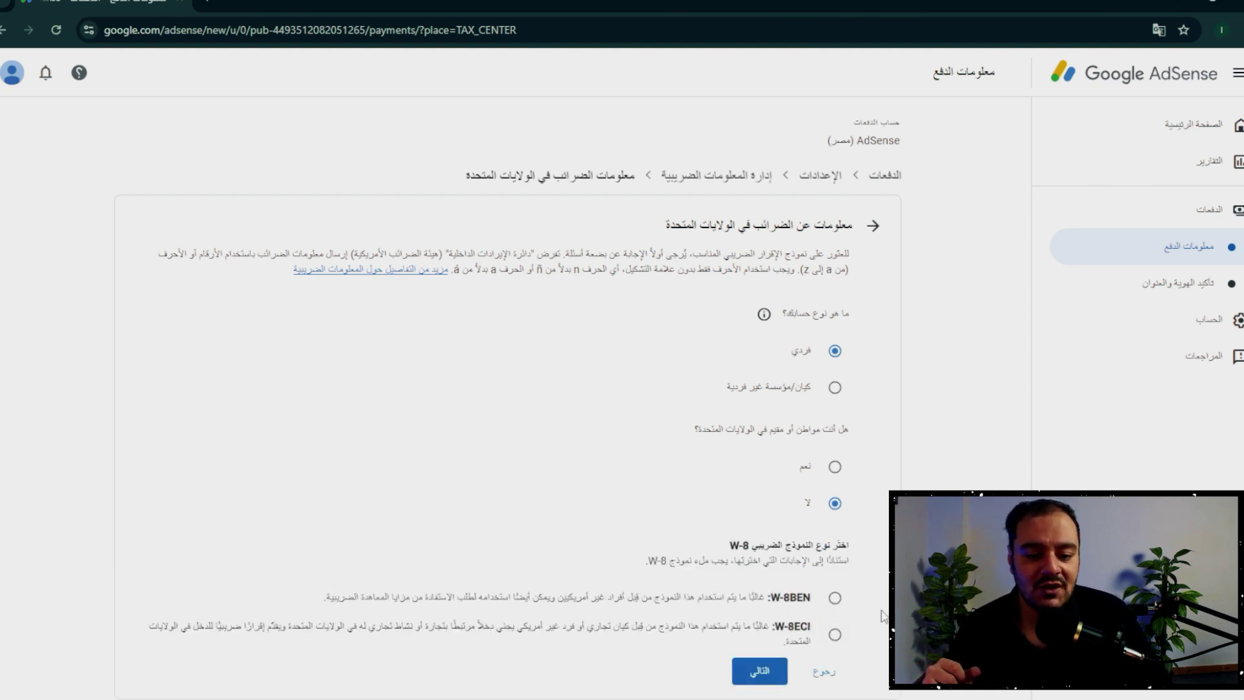
{"action": "left_click", "coordinate": [835, 599]}
{"action": "left_click", "coordinate": [746, 677]}
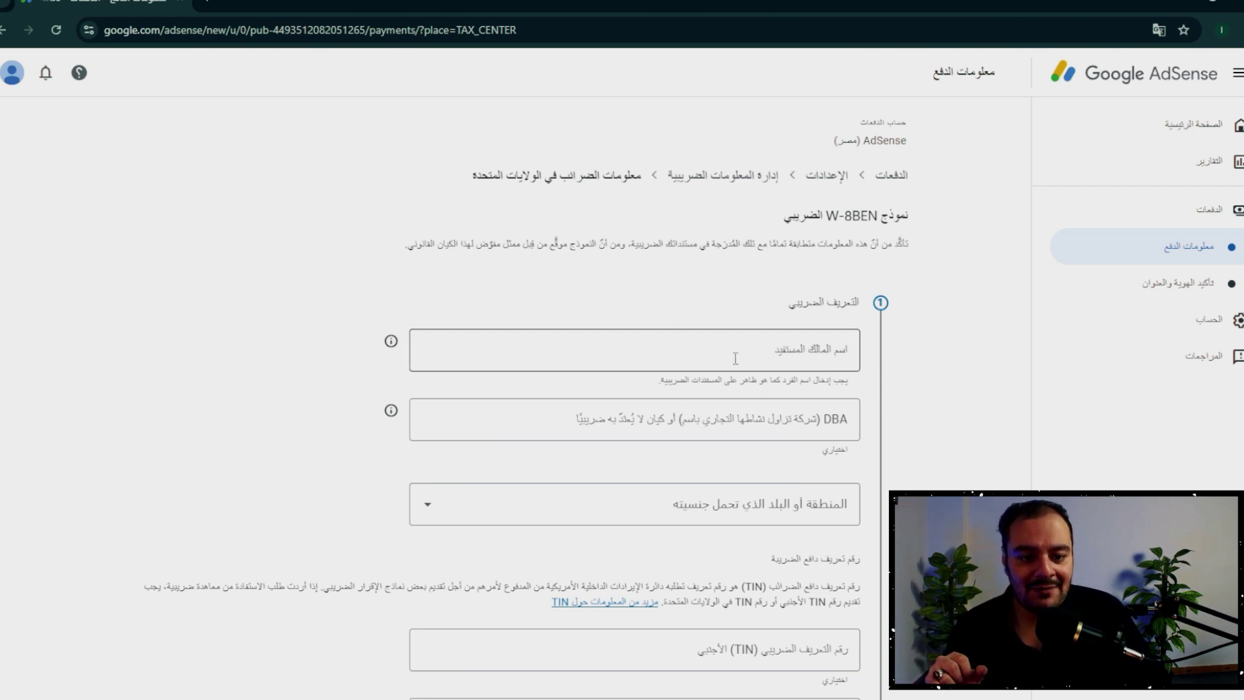
- Leave the beneficial owner name blank for now and open a new browser tab
{"action": "left_click", "coordinate": [803, 359]}
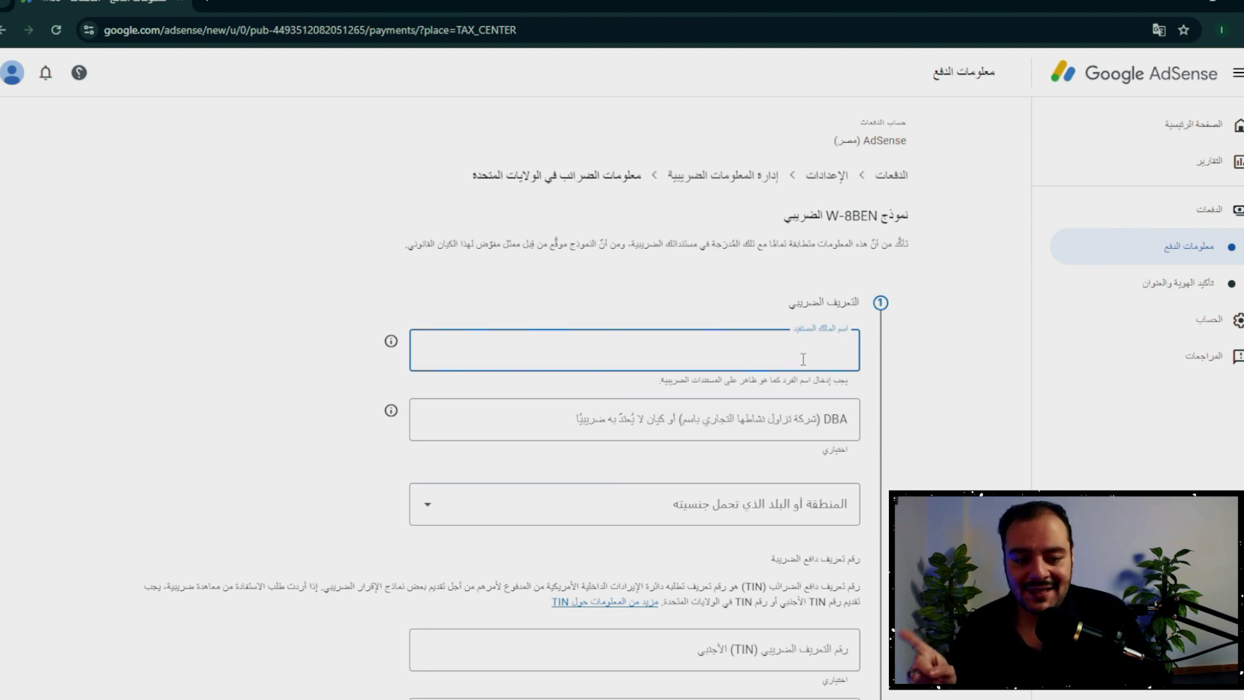
{"action": "left_click", "coordinate": [965, 352]}
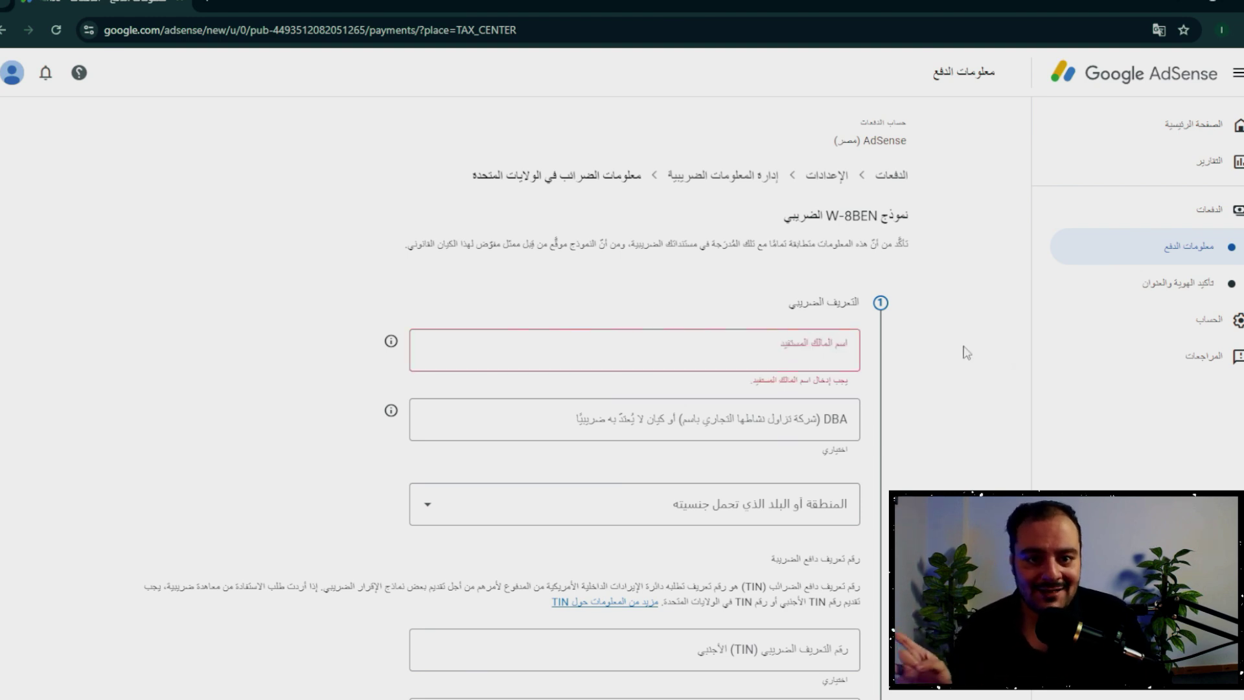
{"action": "left_click", "coordinate": [215, 5]}
- Search Google for AdSense and sign in to the AdSense dashboard
{"action": "left_click", "coordinate": [424, 267]}
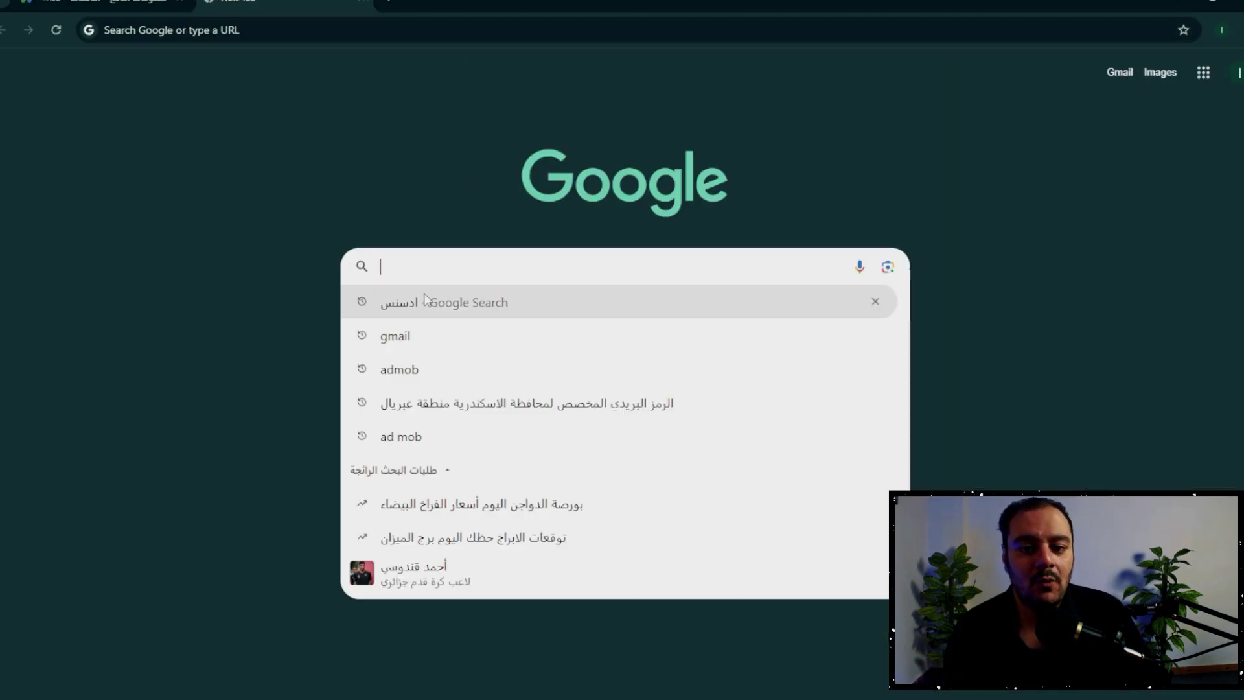
{"action": "left_click", "coordinate": [424, 300]}
{"action": "left_click", "coordinate": [1020, 241]}
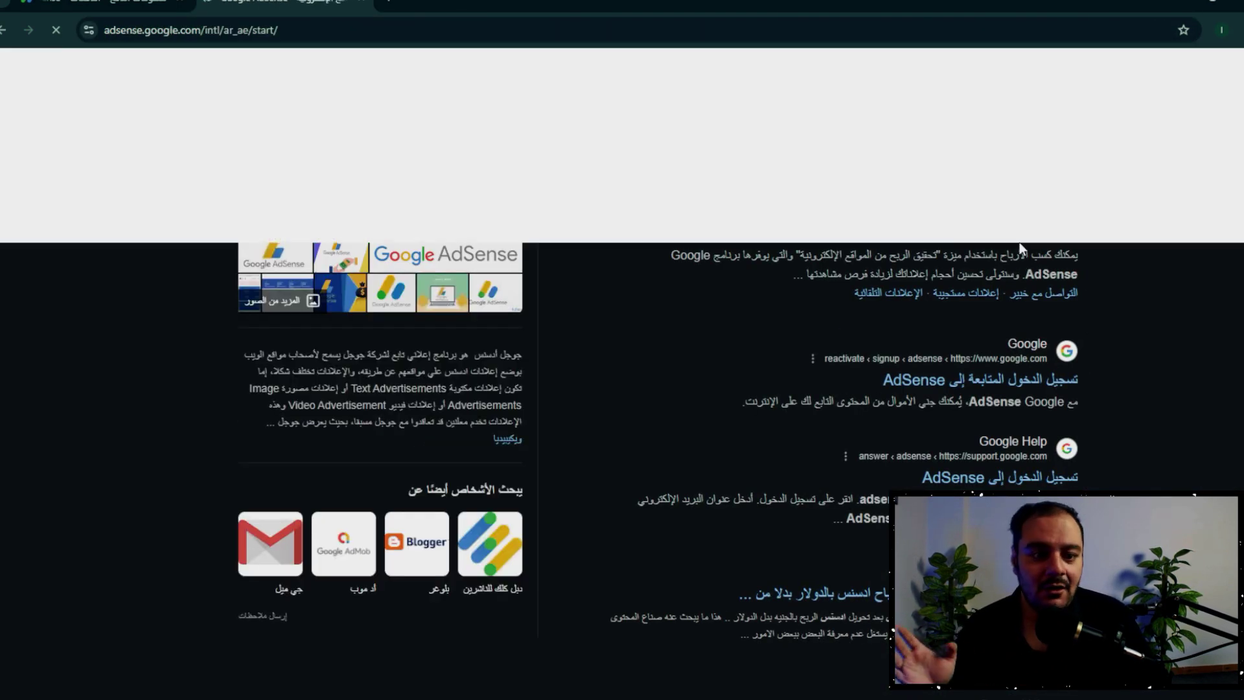
{"action": "left_click", "coordinate": [108, 78]}
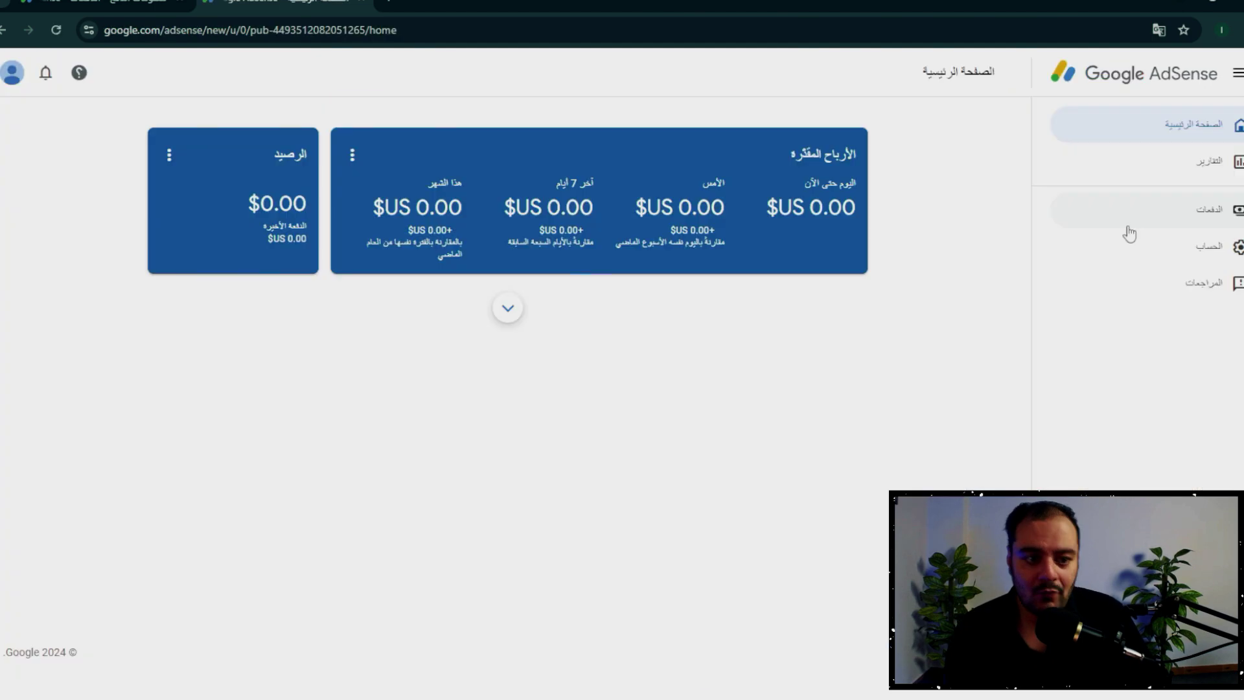
- Open the payments profile under Payment info settings, then open another new tab
{"action": "left_click", "coordinate": [1236, 215]}
{"action": "left_click", "coordinate": [1201, 254]}
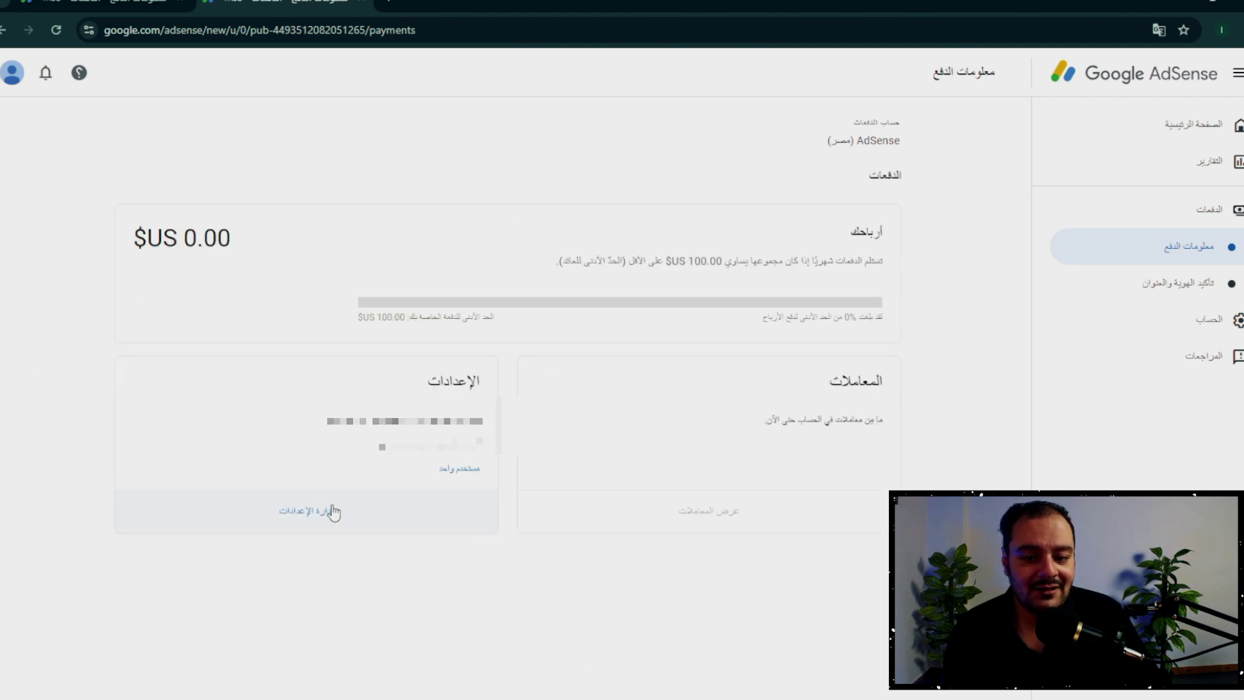
{"action": "left_click", "coordinate": [327, 518]}
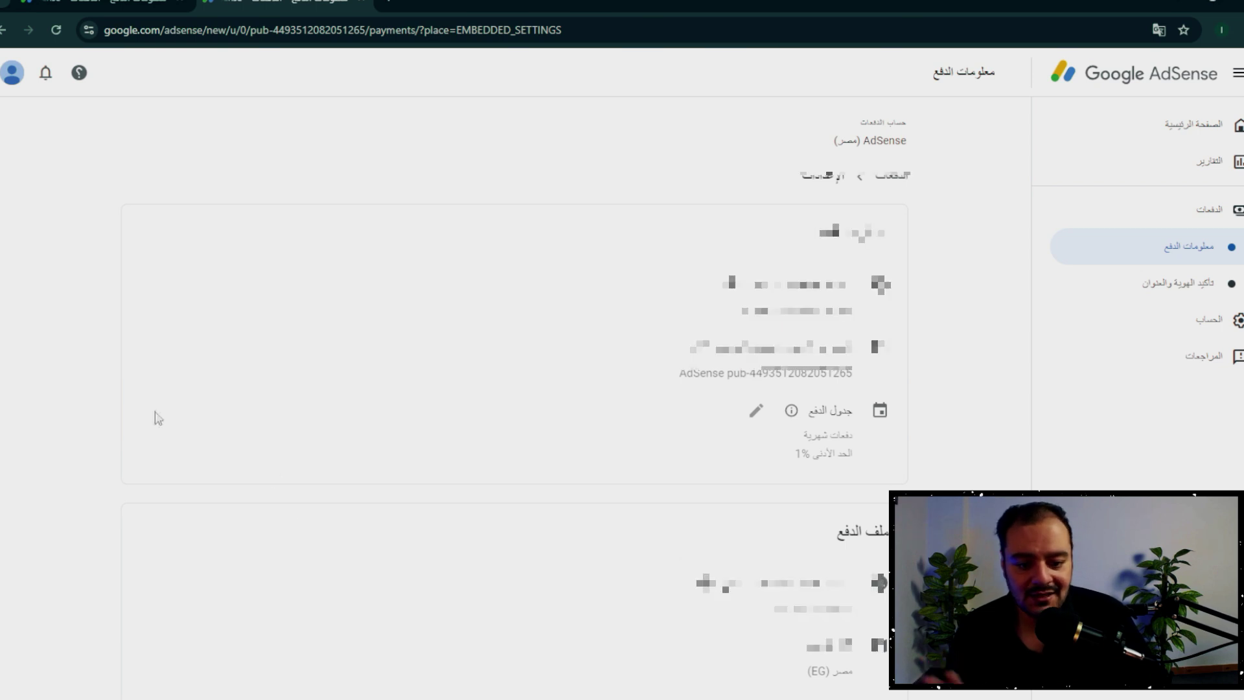
{"action": "scroll", "coordinate": [541, 421], "scroll_direction": "down", "scroll_amount": 9}
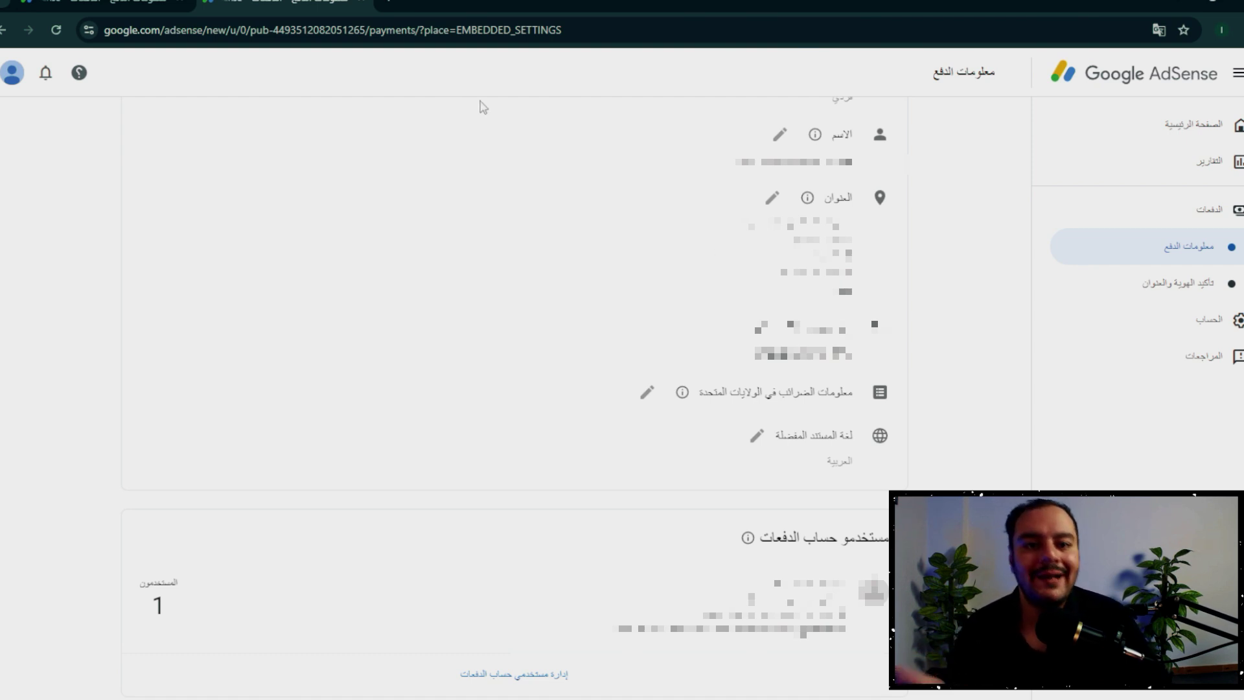
{"action": "left_click", "coordinate": [389, 2]}
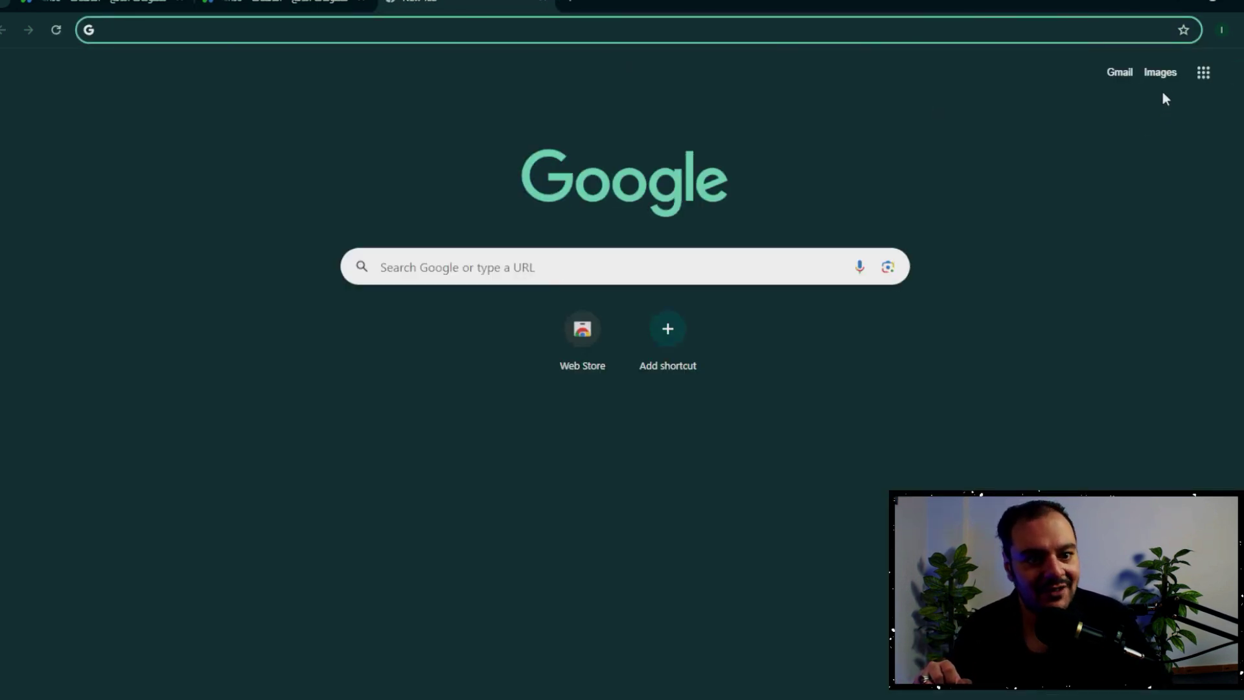
- Open Google Translate from the Google apps menu
{"action": "left_click", "coordinate": [1204, 77]}
{"action": "scroll", "coordinate": [1160, 363], "scroll_direction": "down", "scroll_amount": 2}
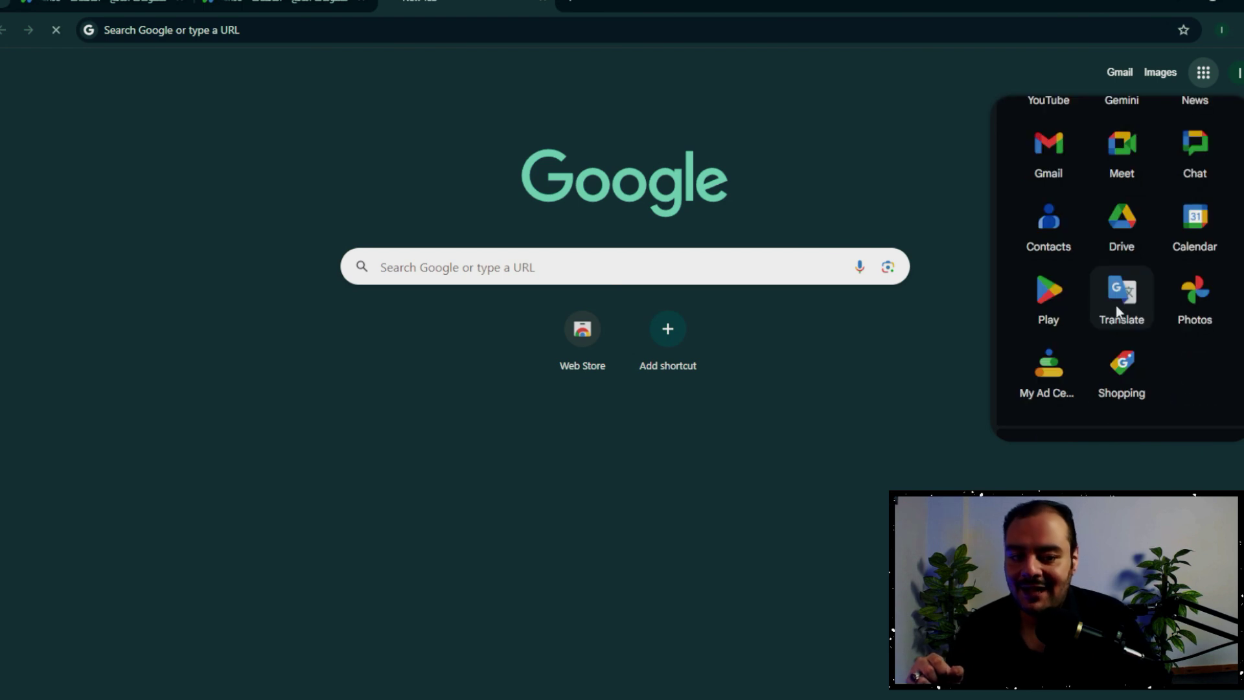
{"action": "left_click", "coordinate": [1120, 316]}
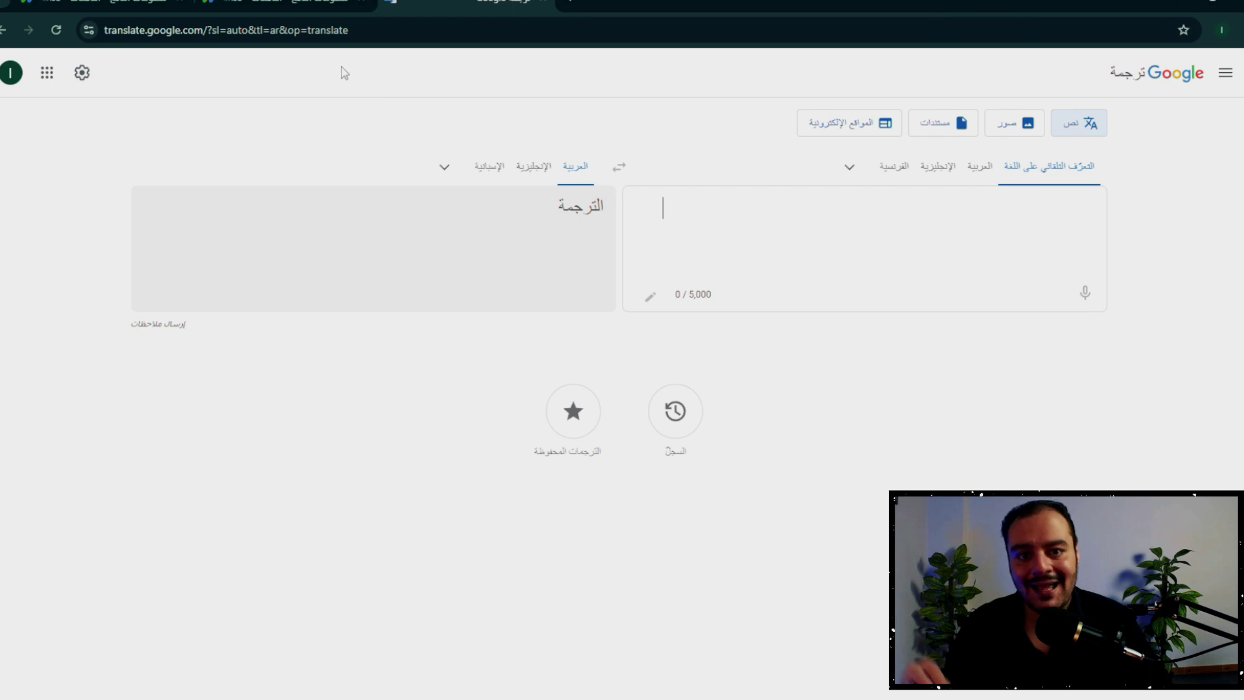
- Translate the copied AdSense profile name from Arabic to English and select the result
{"action": "left_click", "coordinate": [285, 4]}
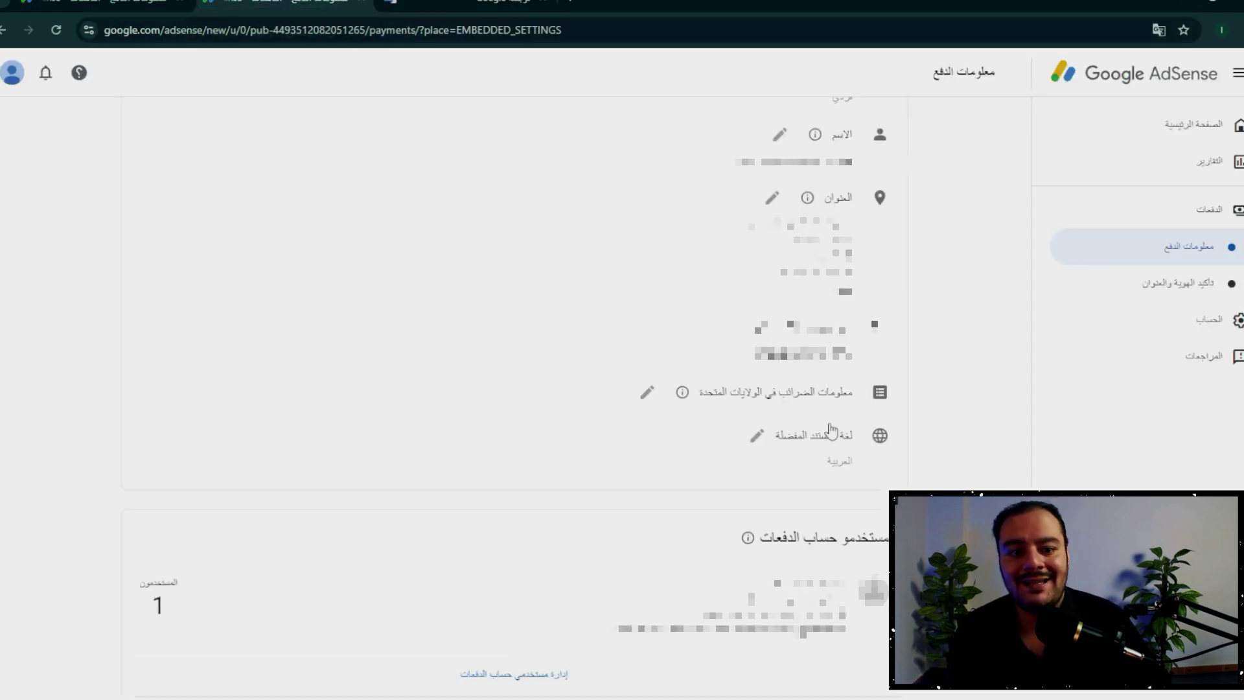
{"action": "left_click", "coordinate": [782, 130]}
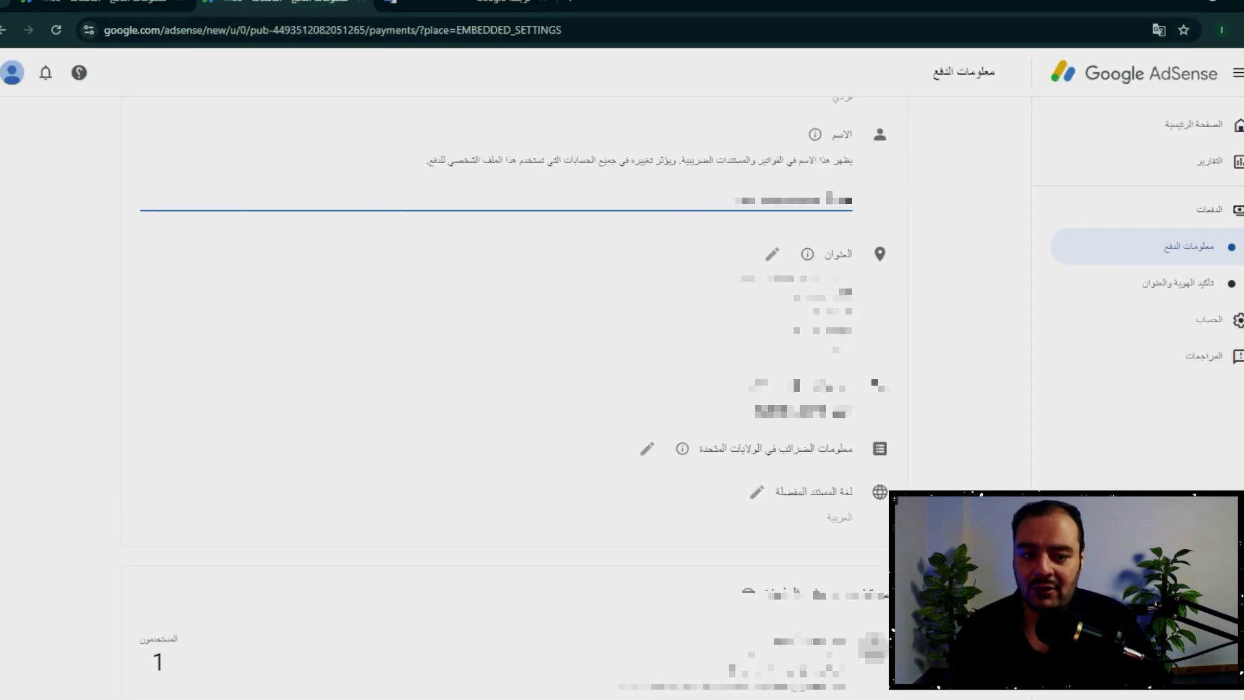
{"action": "key", "text": "ctrl+c"}
{"action": "left_click", "coordinate": [466, 4]}
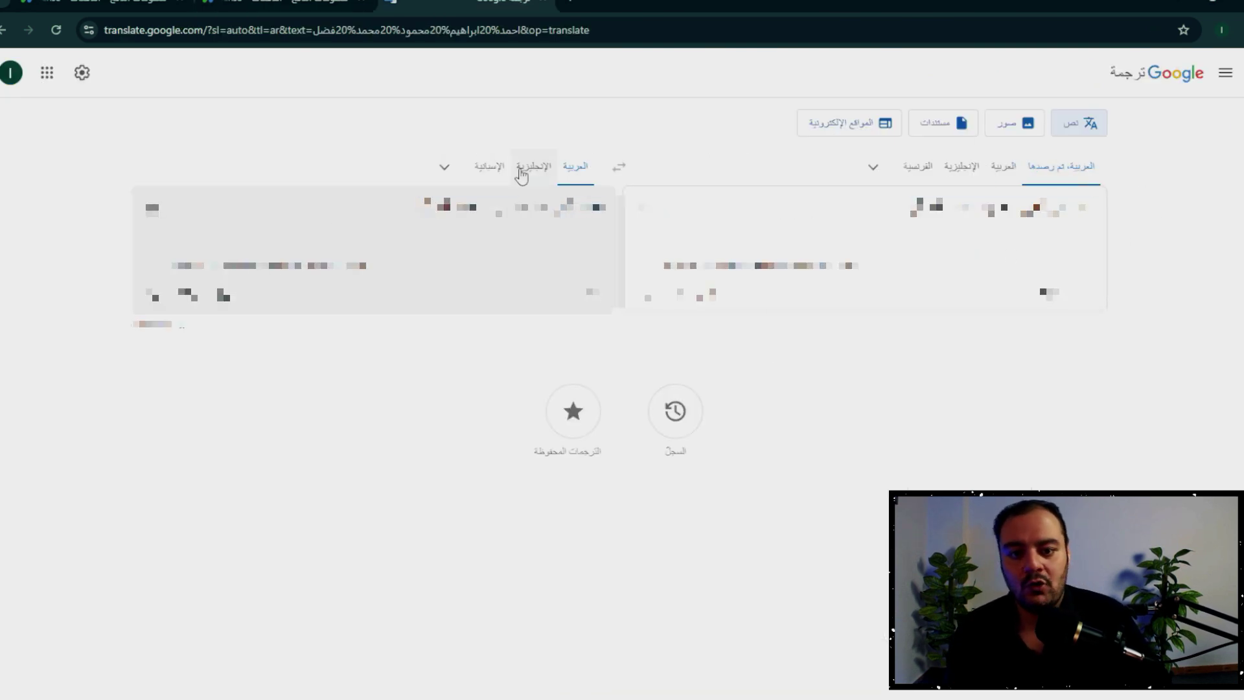
{"action": "left_click", "coordinate": [522, 170]}
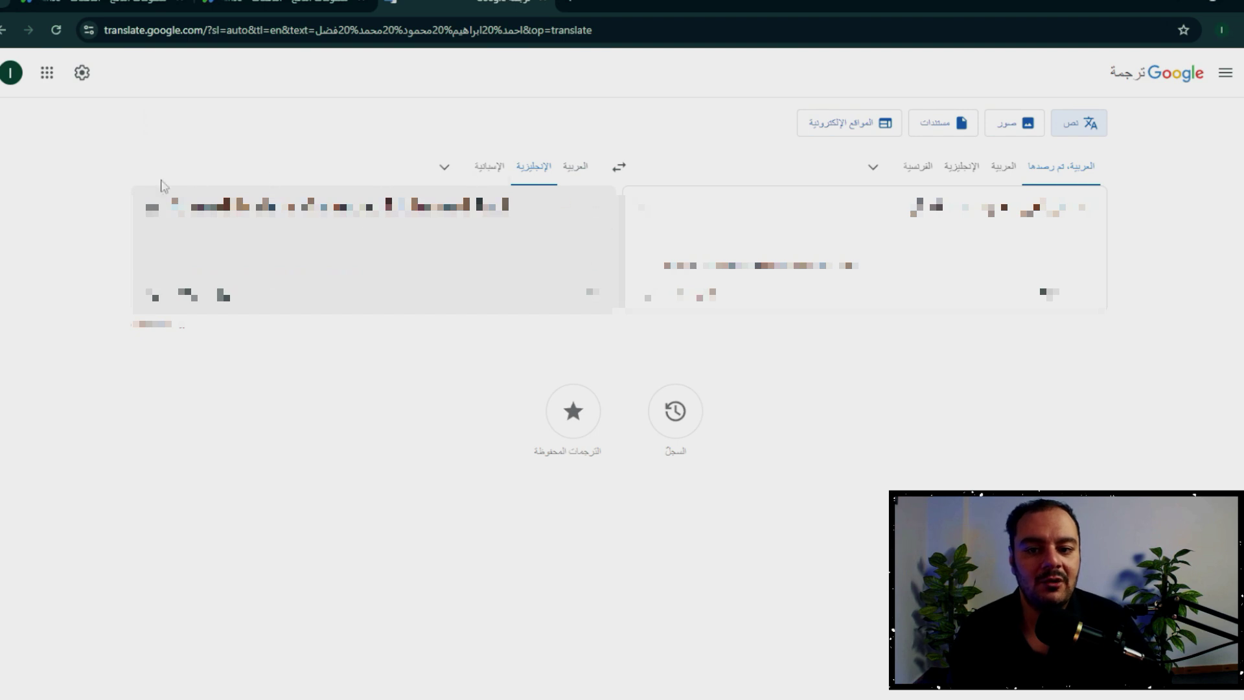
{"action": "left_click_drag", "start_coordinate": [525, 223], "coordinate": [356, 214]}
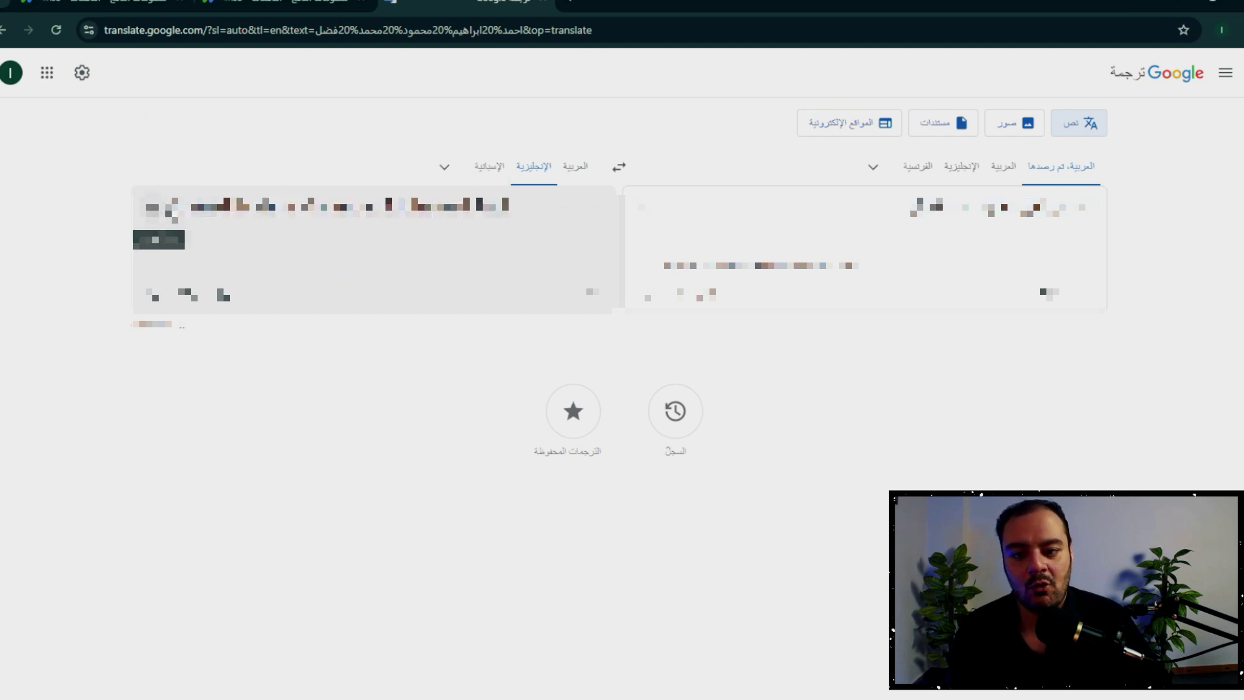
{"action": "left_click_drag", "start_coordinate": [509, 208], "coordinate": [187, 181]}
- Paste the English name into the W-8BEN beneficial owner name field
{"action": "left_click", "coordinate": [103, 4]}
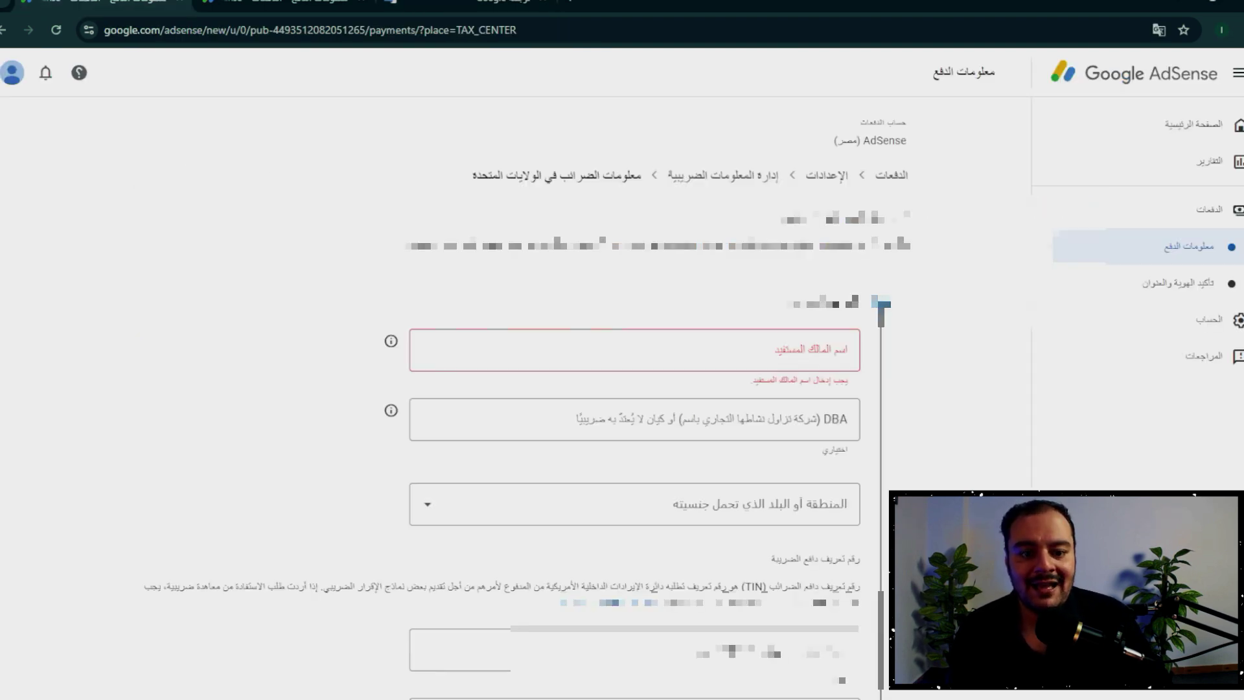
{"action": "left_click", "coordinate": [822, 343]}
{"action": "key", "text": "ctrl+v"}
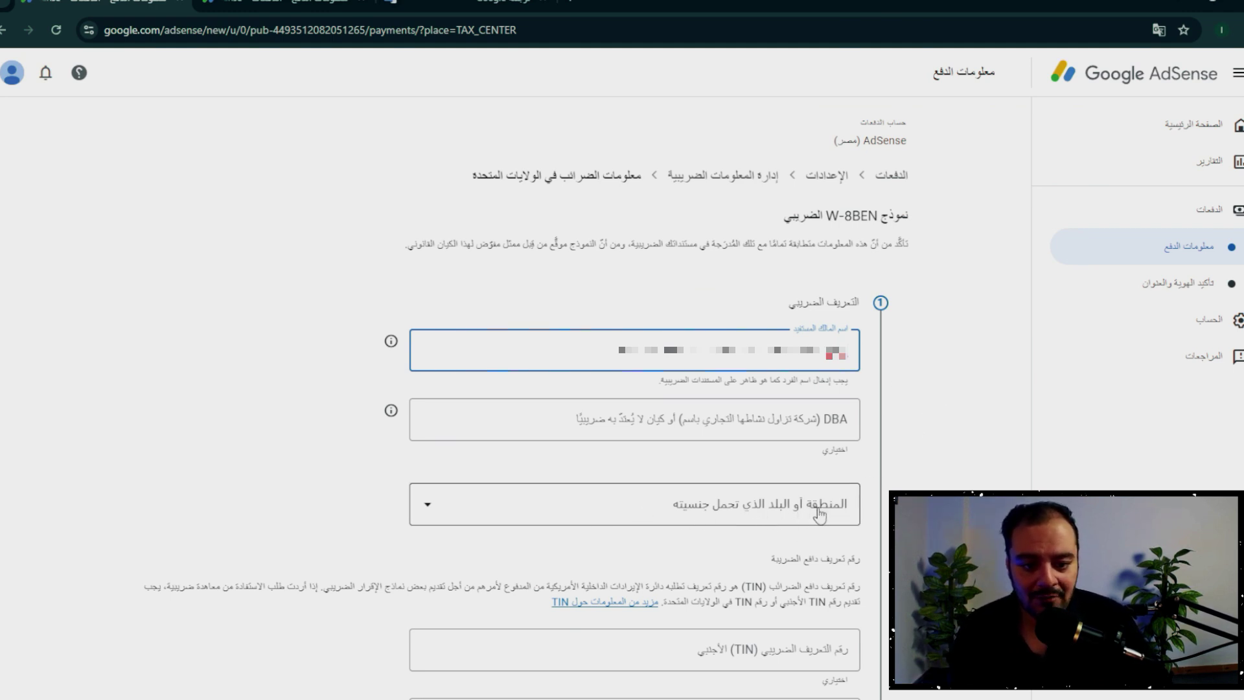
- Choose Egypt (مصر) as the citizenship country and continue to the address step
{"action": "left_click", "coordinate": [794, 525]}
{"action": "scroll", "coordinate": [810, 550], "scroll_direction": "down", "scroll_amount": 8}
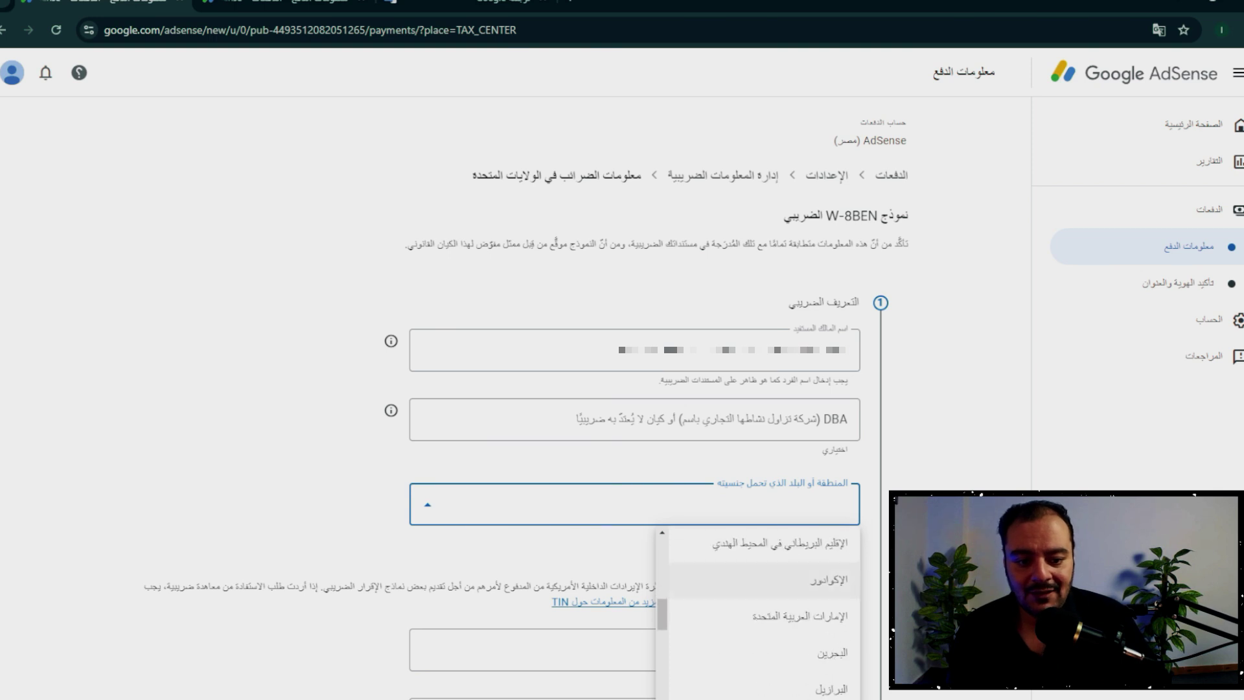
{"action": "scroll", "coordinate": [833, 466], "scroll_direction": "down", "scroll_amount": 10}
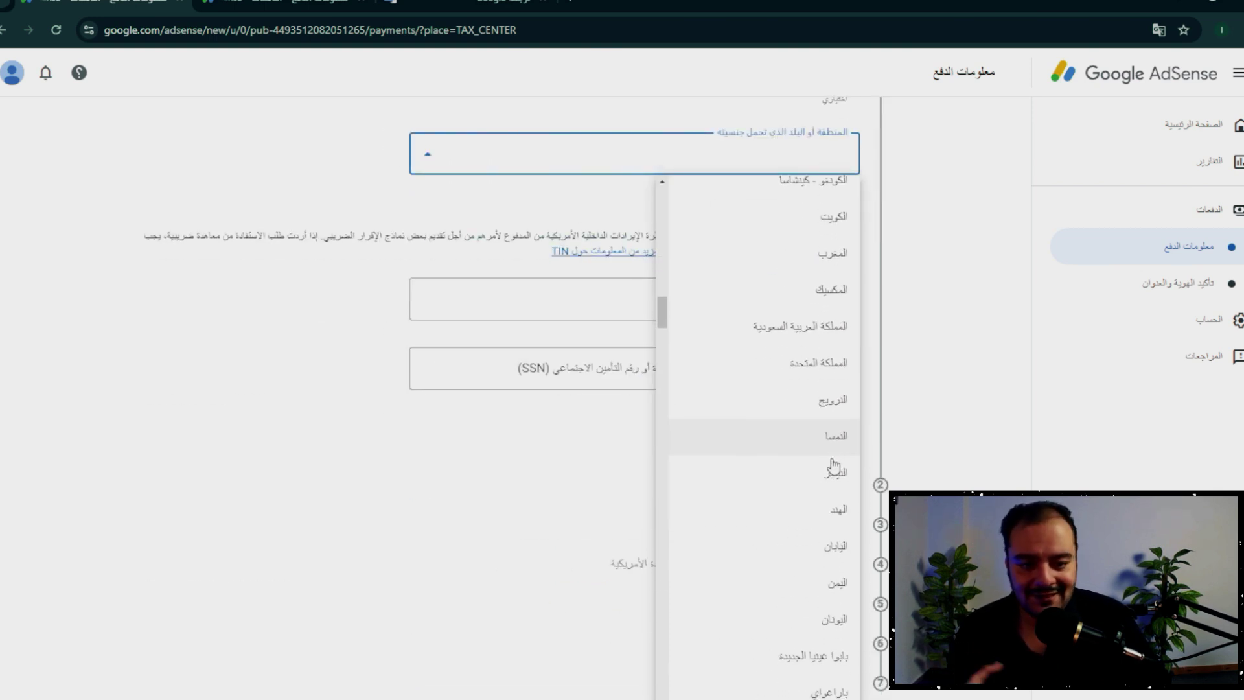
{"action": "scroll", "coordinate": [833, 466], "scroll_direction": "down", "scroll_amount": 10}
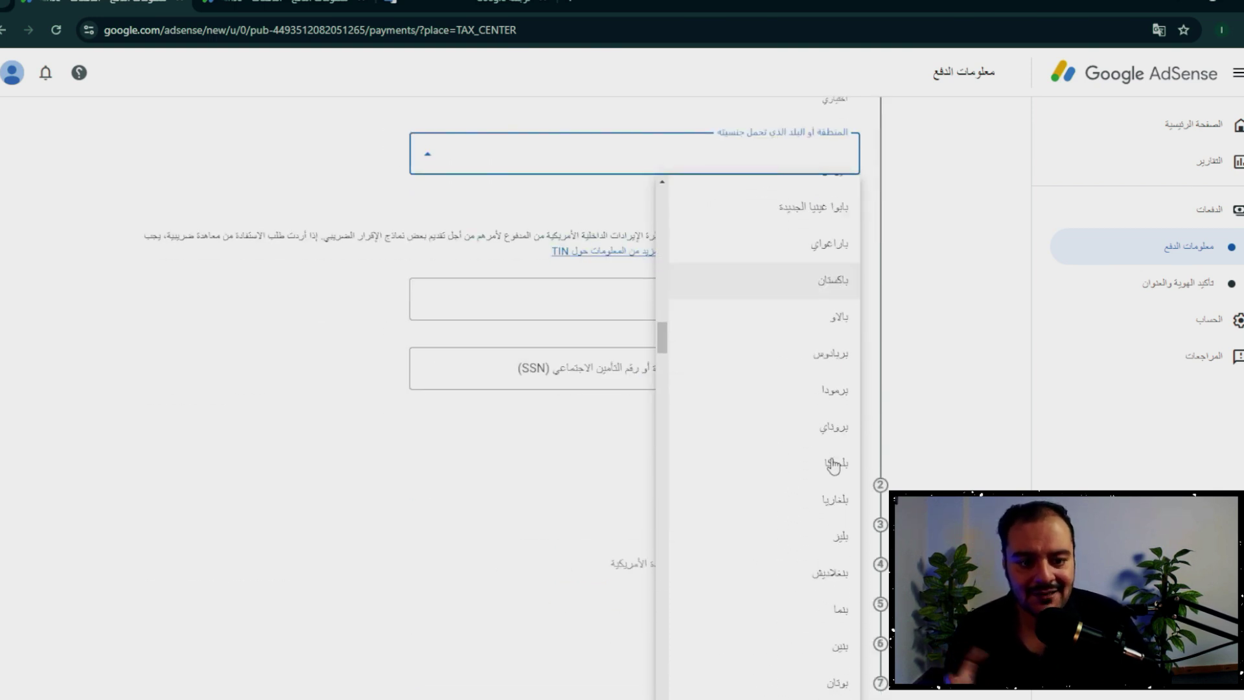
{"action": "scroll", "coordinate": [834, 466], "scroll_direction": "down", "scroll_amount": 10}
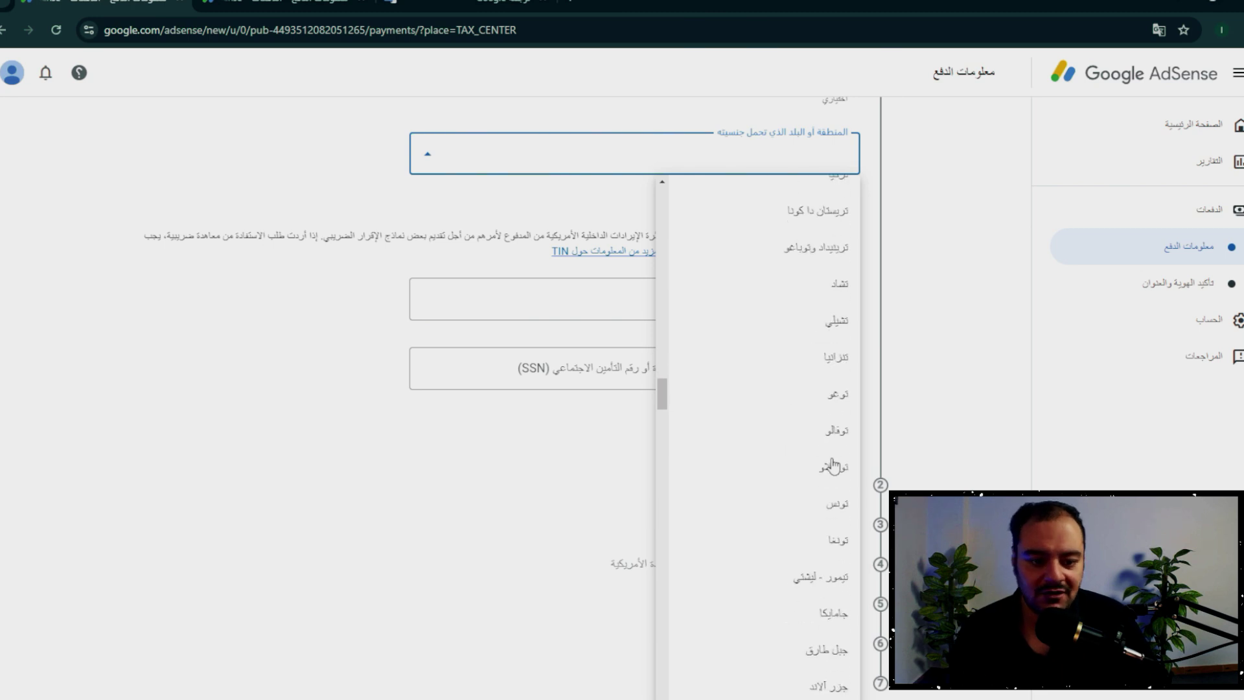
{"action": "scroll", "coordinate": [834, 466], "scroll_direction": "down", "scroll_amount": 10}
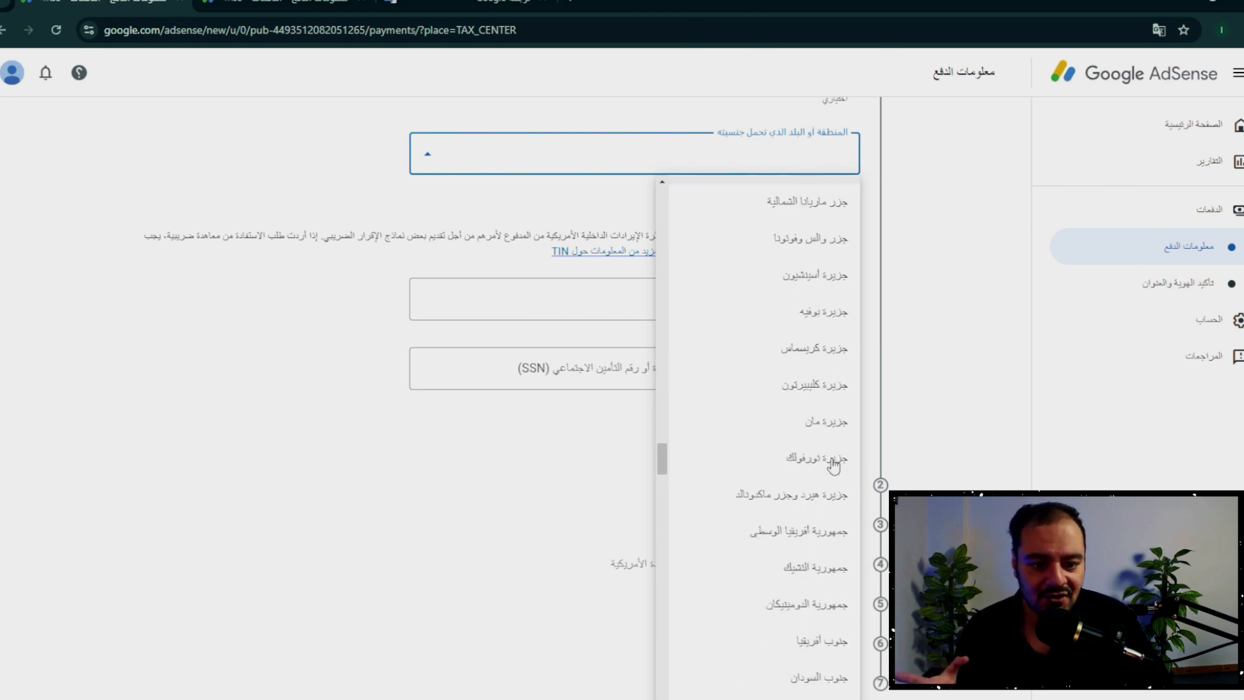
{"action": "scroll", "coordinate": [834, 467], "scroll_direction": "down", "scroll_amount": 10}
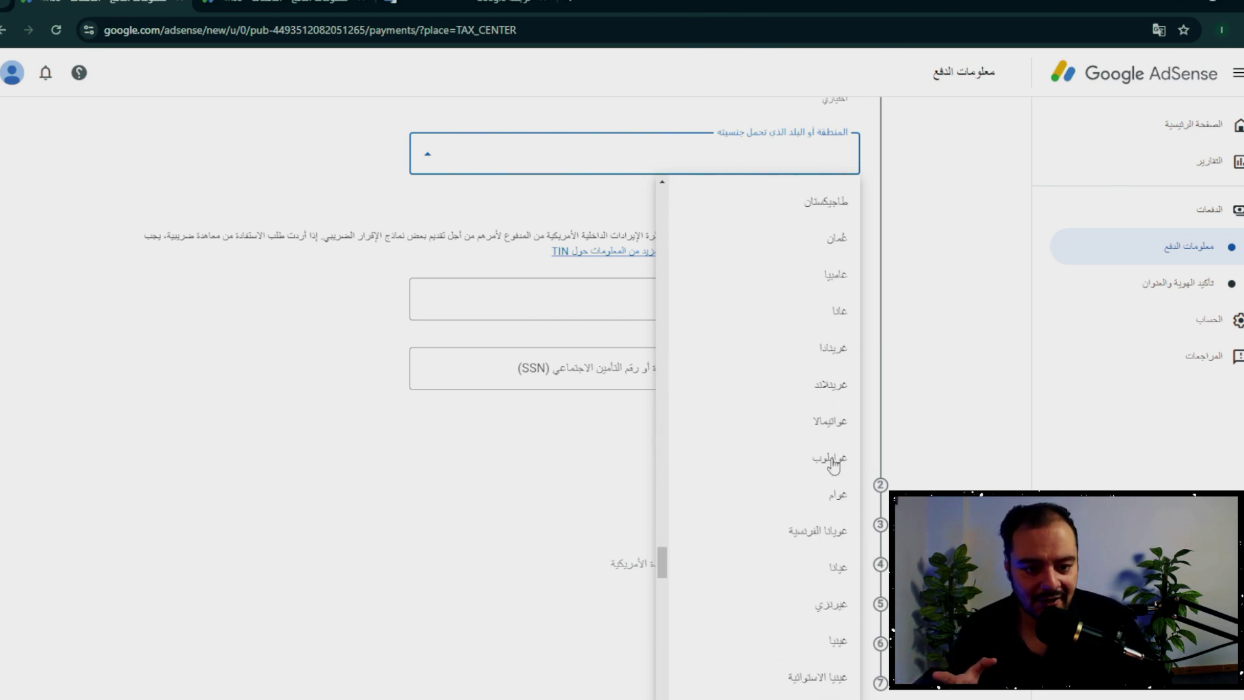
{"action": "scroll", "coordinate": [835, 454], "scroll_direction": "down", "scroll_amount": 10}
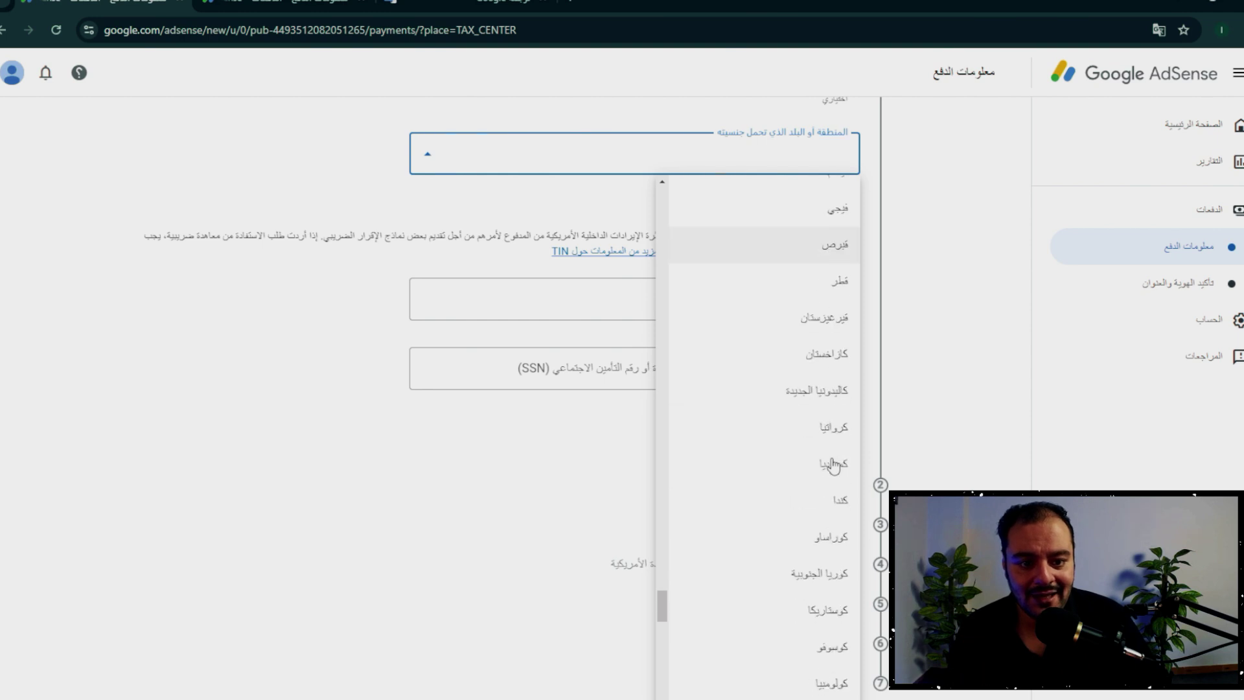
{"action": "left_click", "coordinate": [835, 398]}
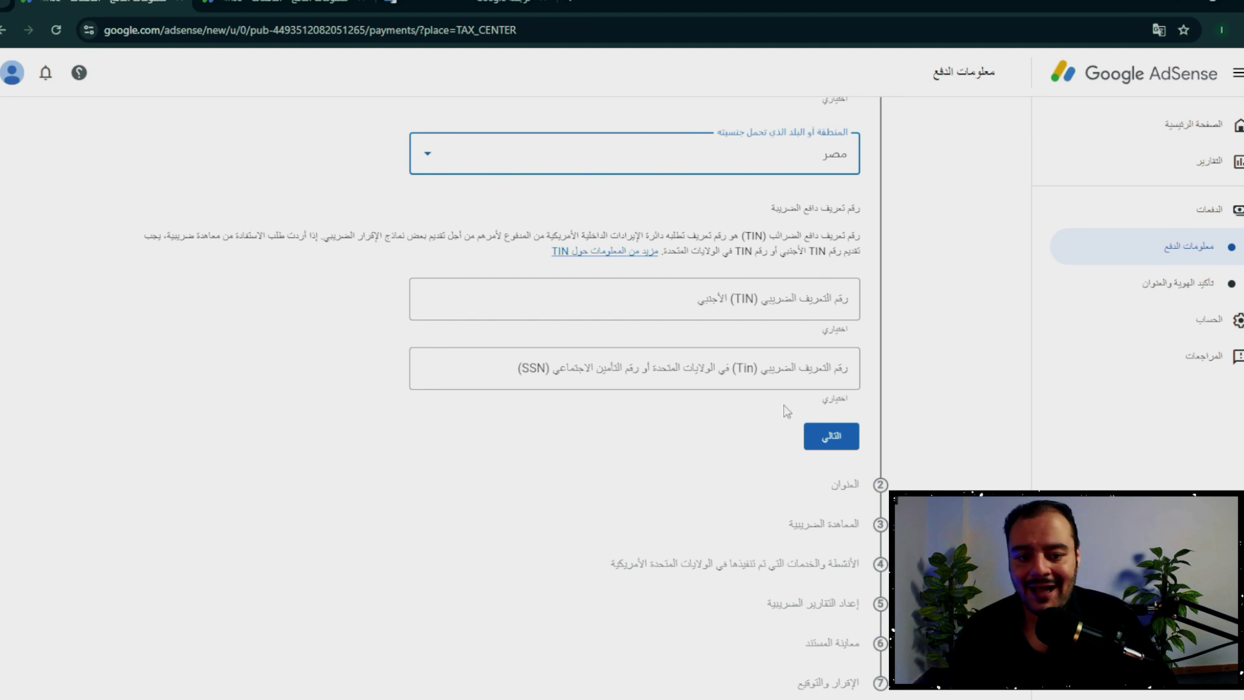
{"action": "left_click", "coordinate": [832, 438]}
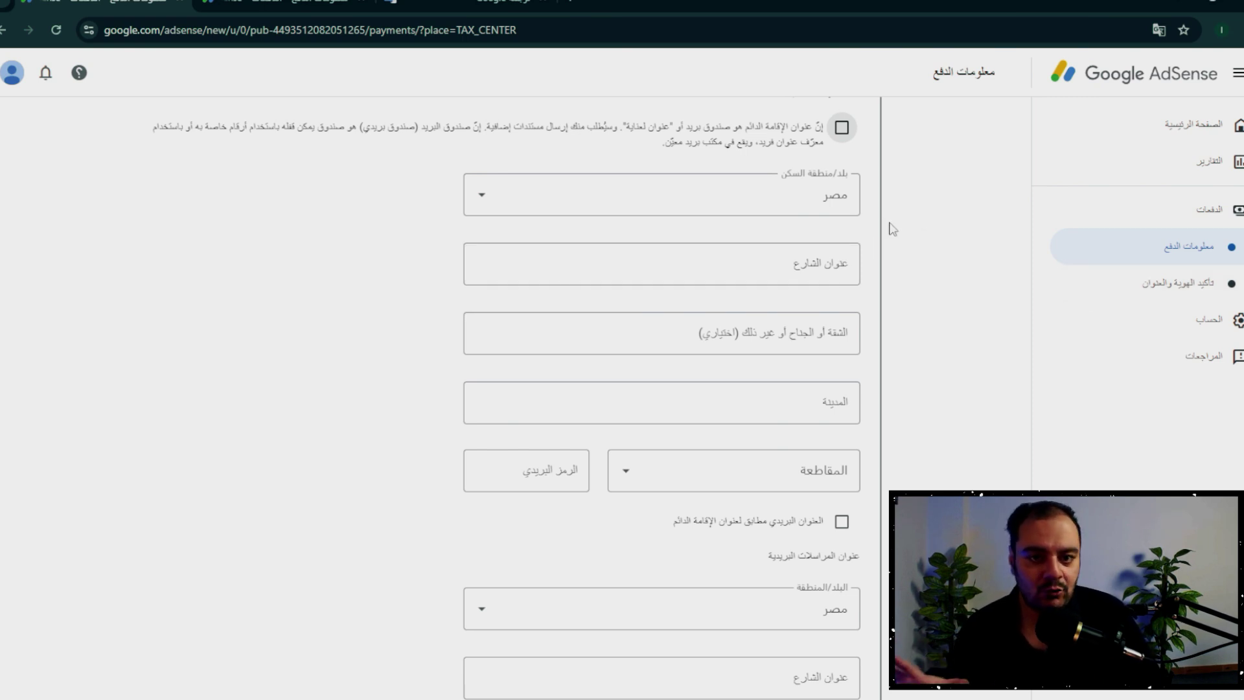
- Autofill the residence address from the saved suggestion and select the Arabic street line
{"action": "left_click", "coordinate": [828, 273]}
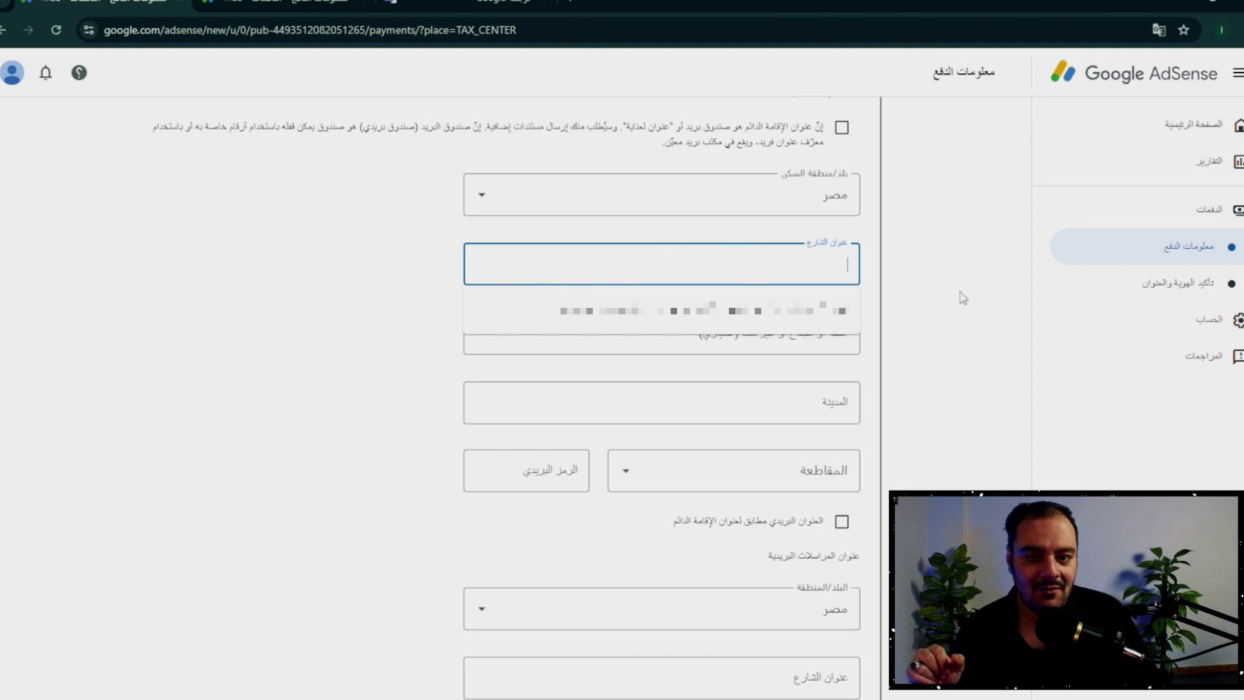
{"action": "left_click", "coordinate": [831, 318]}
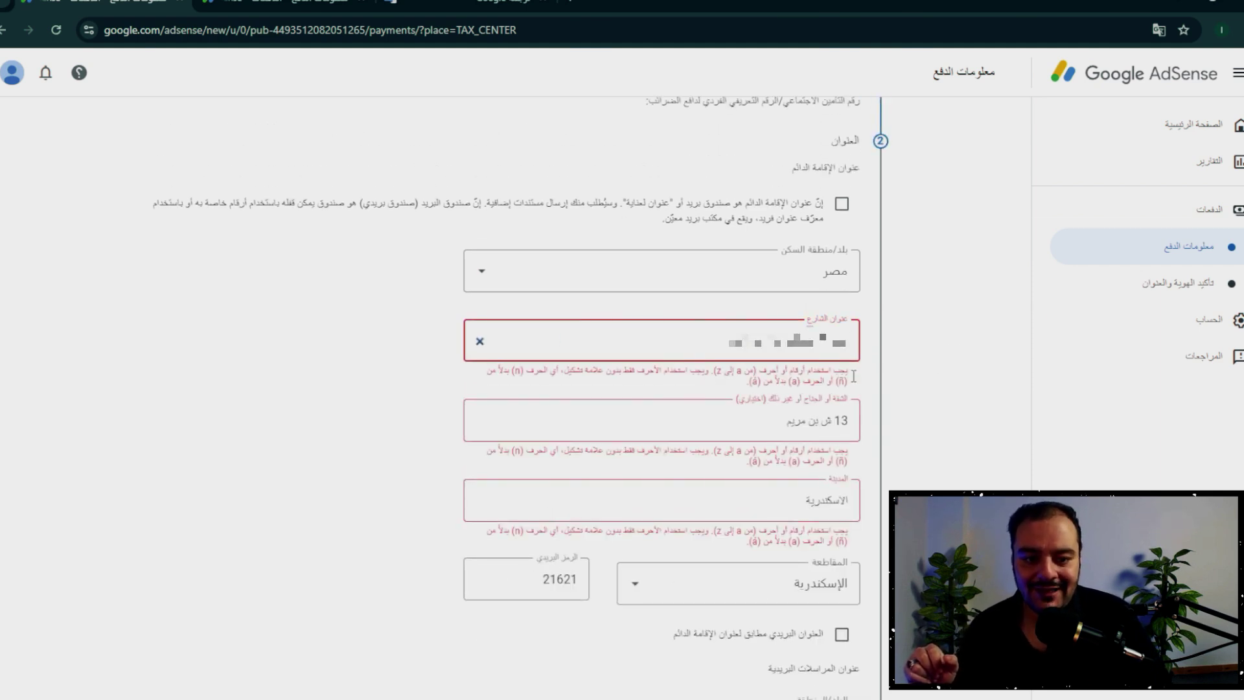
{"action": "triple_click", "coordinate": [479, 344]}
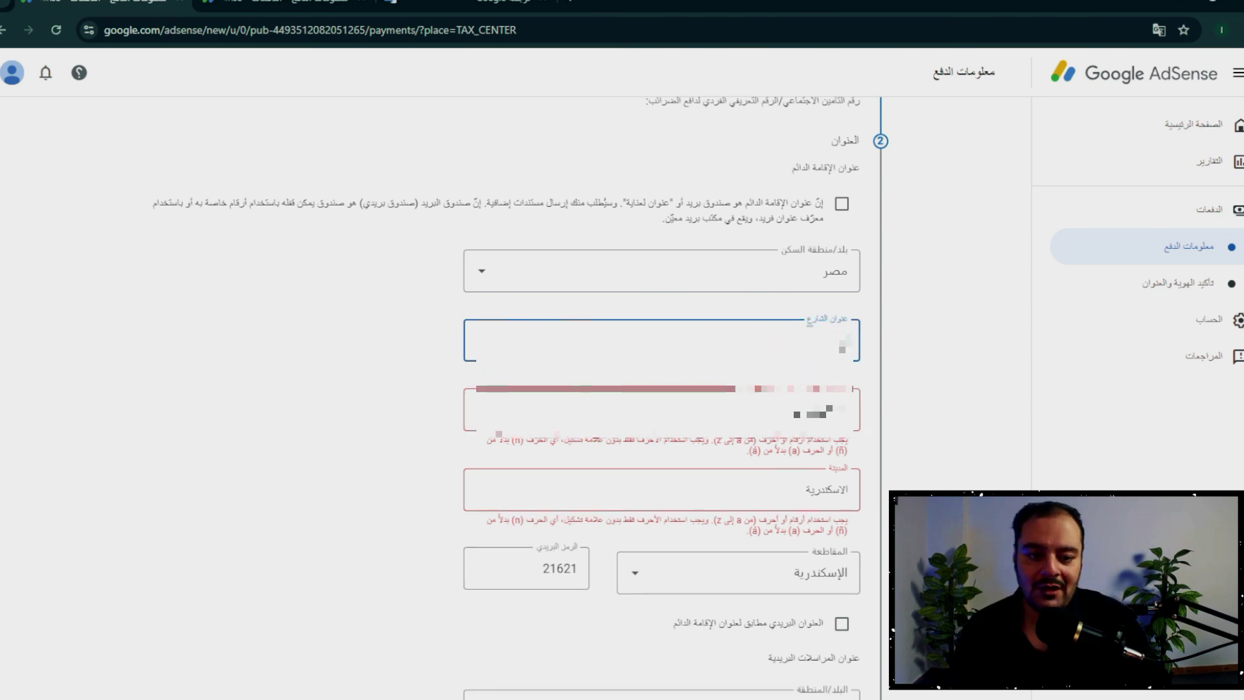
- Translate the Arabic street line and paste its English version into the street field
{"action": "left_click", "coordinate": [490, 2]}
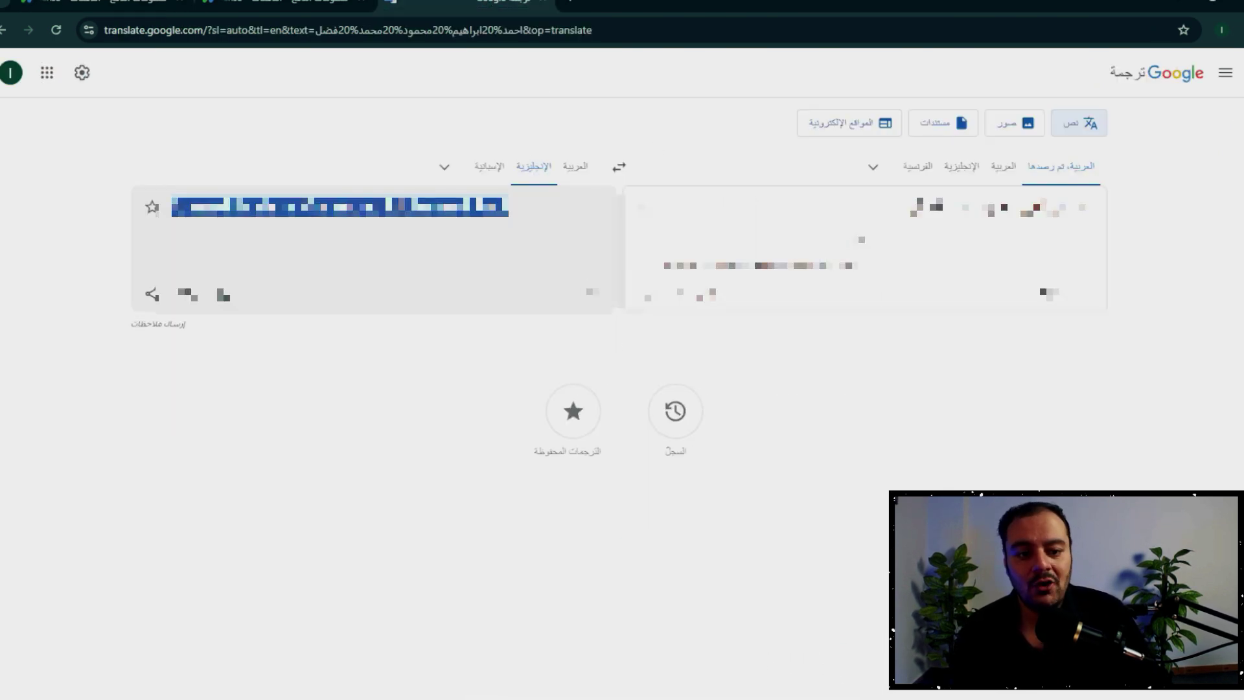
{"action": "key", "text": "Return"}
{"action": "key", "text": "ctrl+v"}
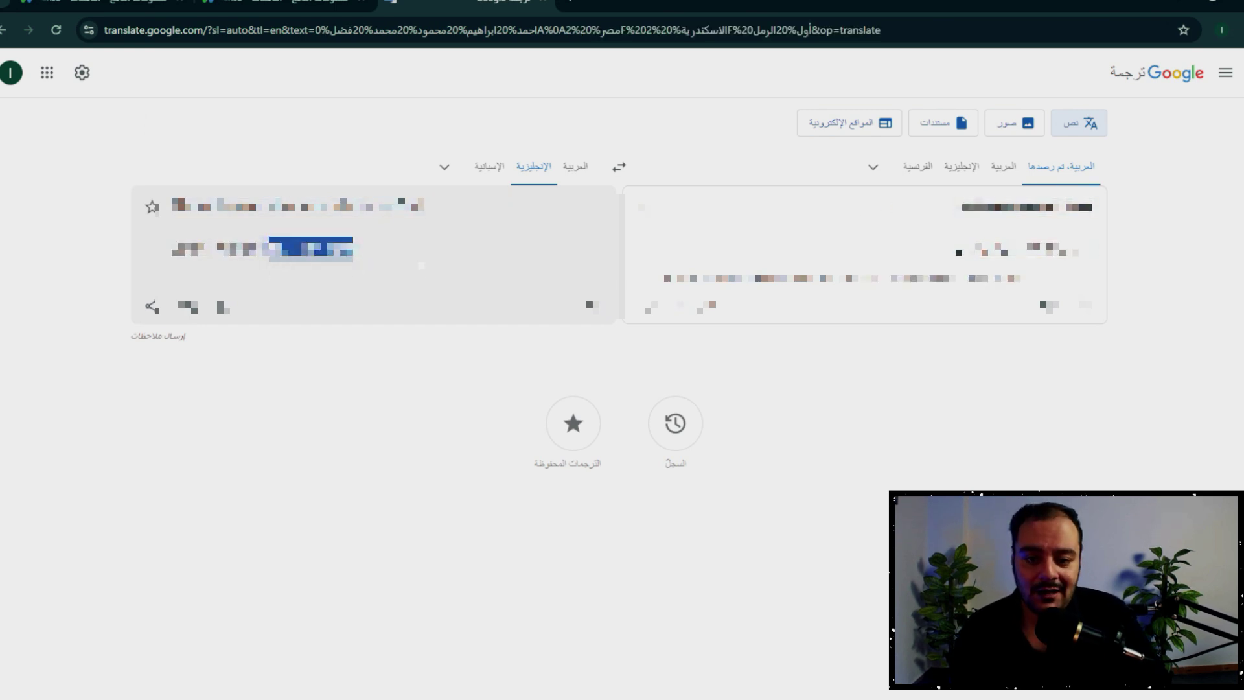
{"action": "triple_click", "coordinate": [266, 249]}
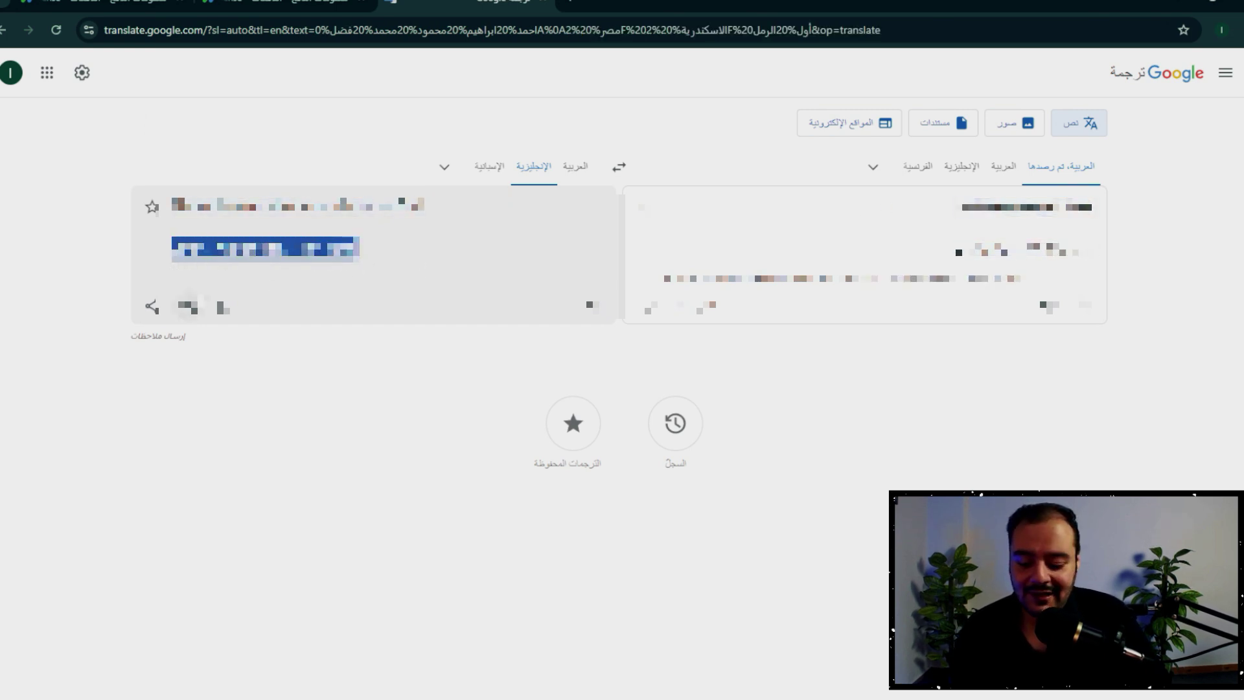
{"action": "key", "text": "ctrl+shift+Tab"}
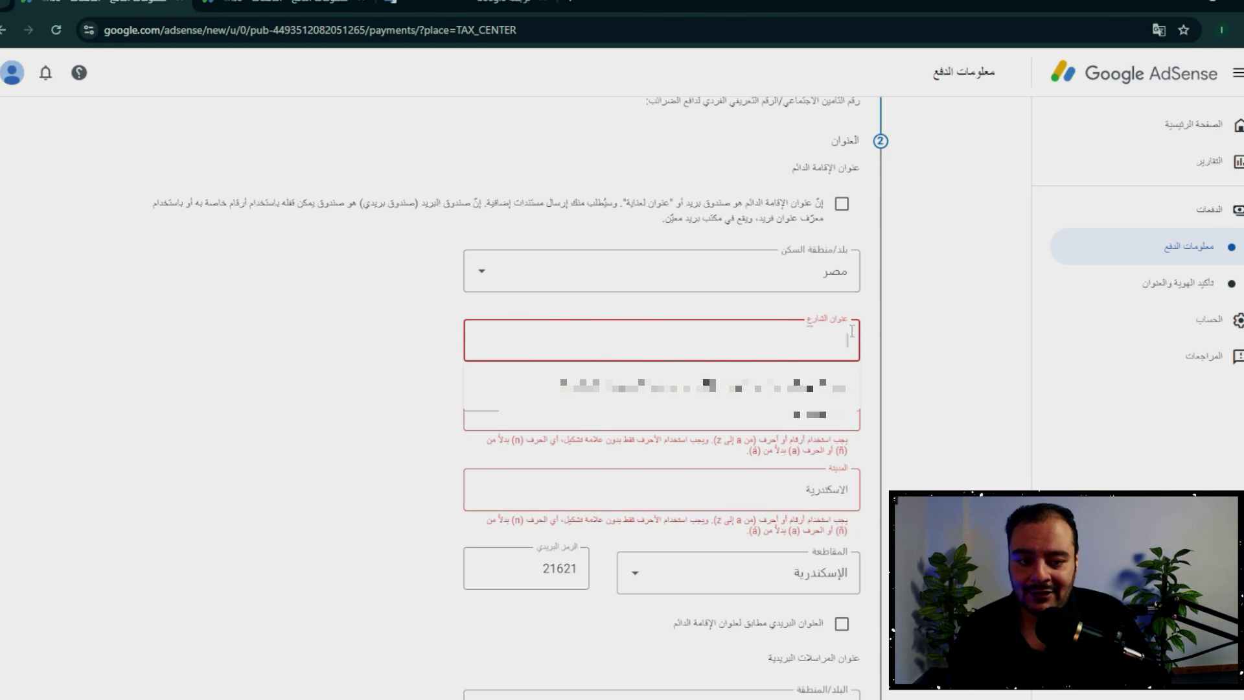
{"action": "key", "text": "ctrl+v"}
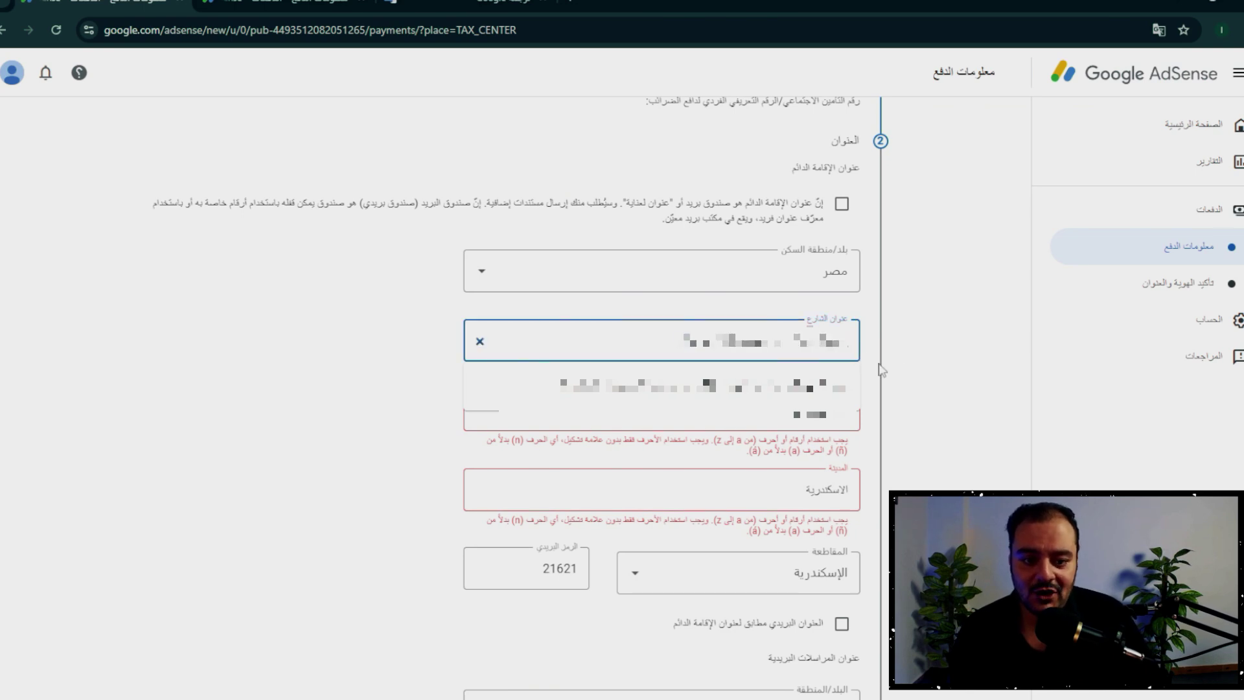
{"action": "left_click", "coordinate": [883, 371]}
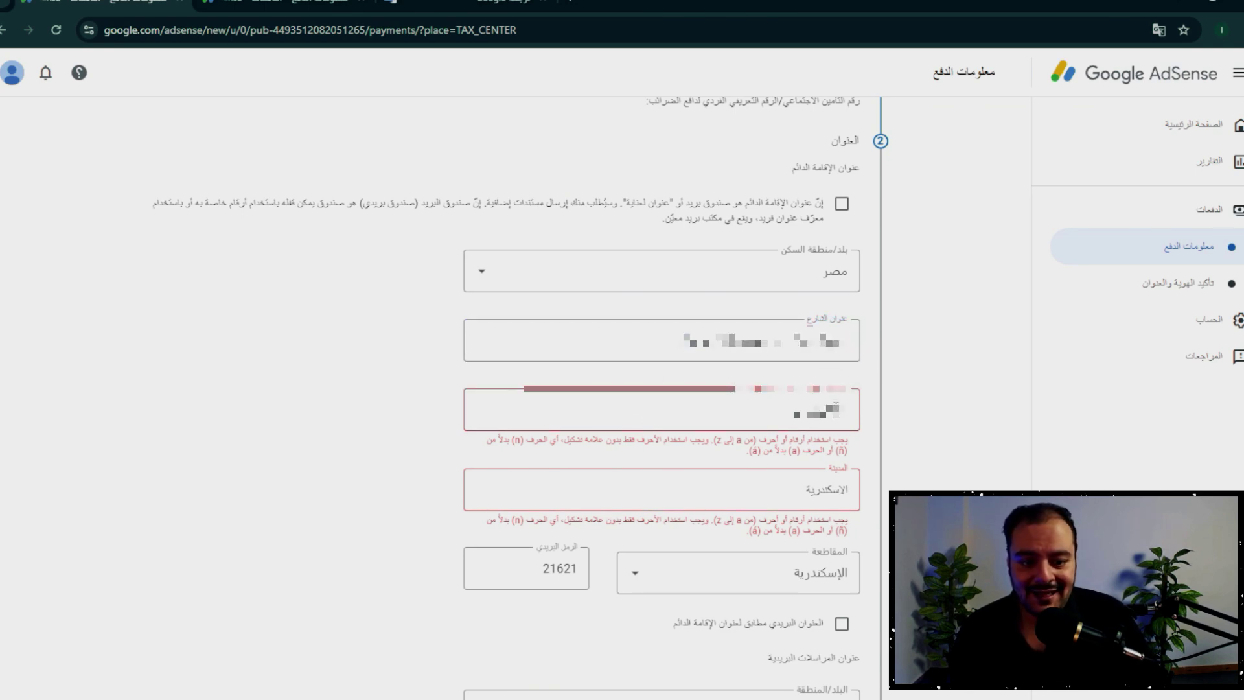
- Translate the apartment details and replace the apartment field with the English text
{"action": "double_click", "coordinate": [837, 409]}
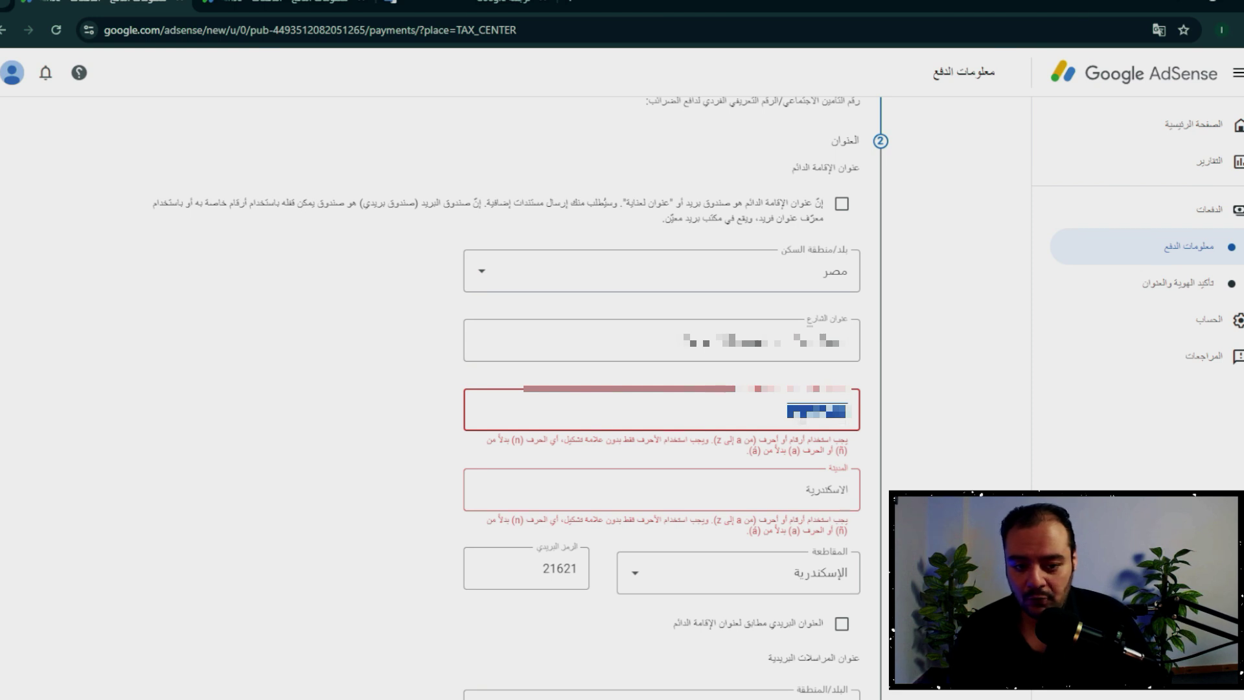
{"action": "left_click", "coordinate": [469, 4]}
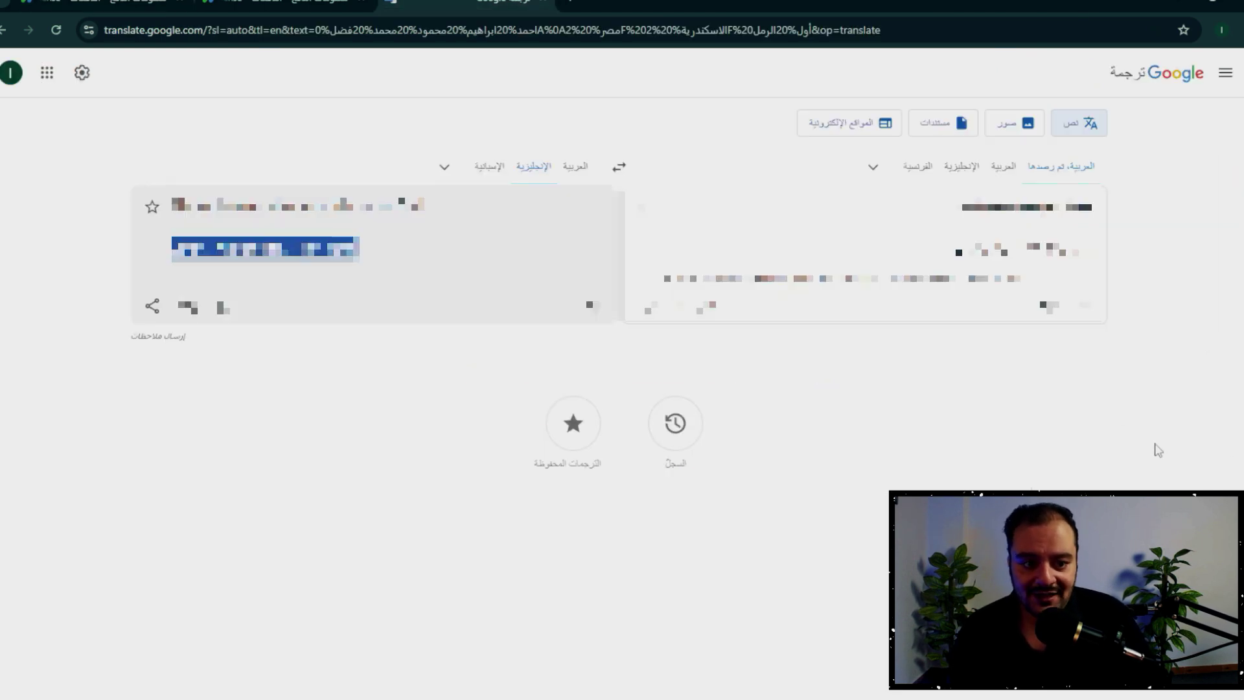
{"action": "key", "text": "Return"}
{"action": "type", "text": "13 ش بن مريم"}
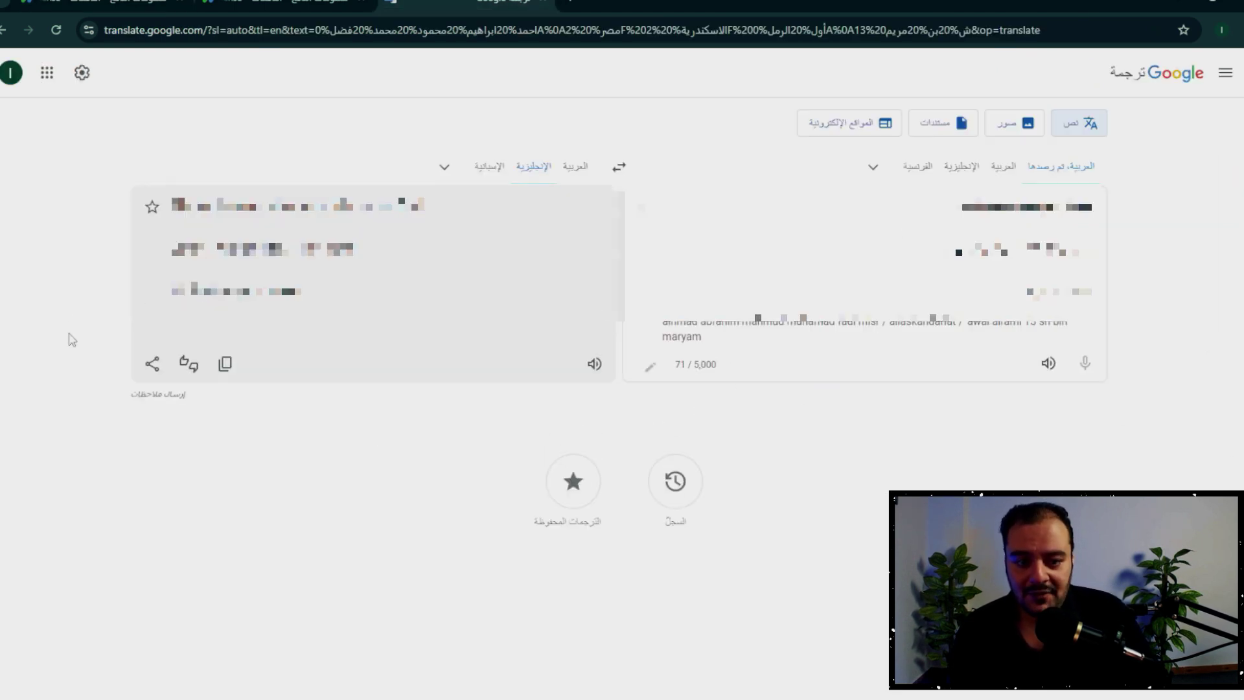
{"action": "left_click_drag", "start_coordinate": [302, 292], "coordinate": [170, 292]}
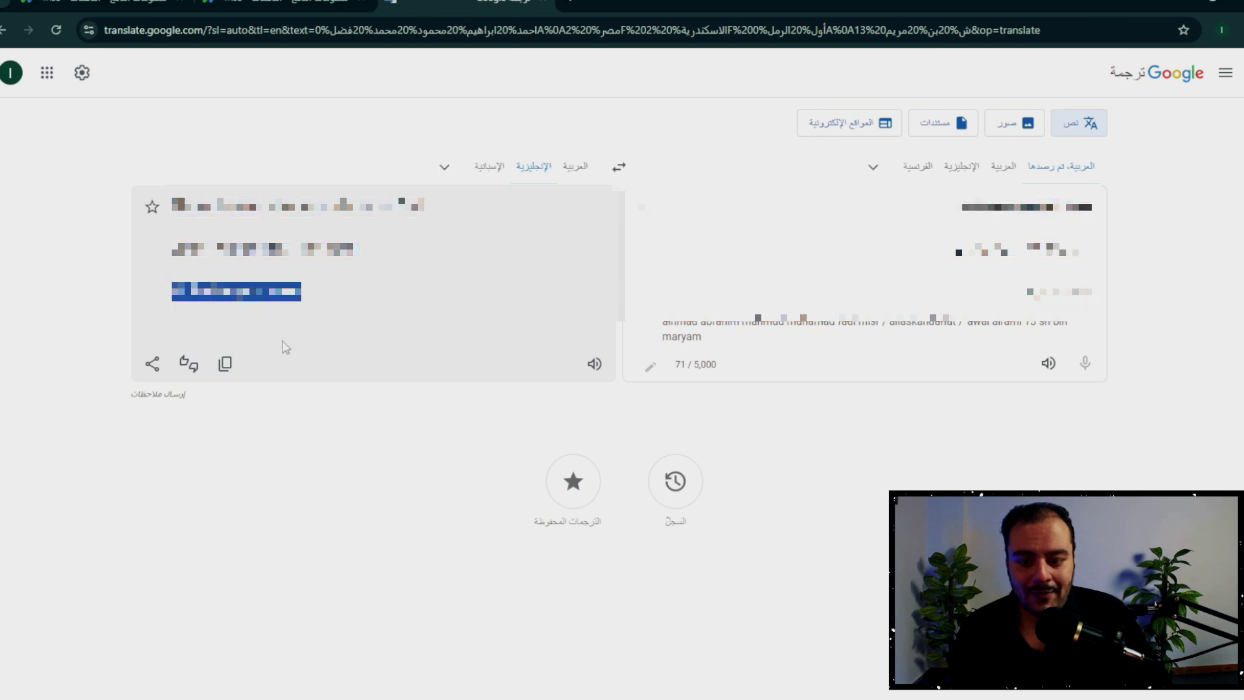
{"action": "key", "text": "ctrl+shift+Tab"}
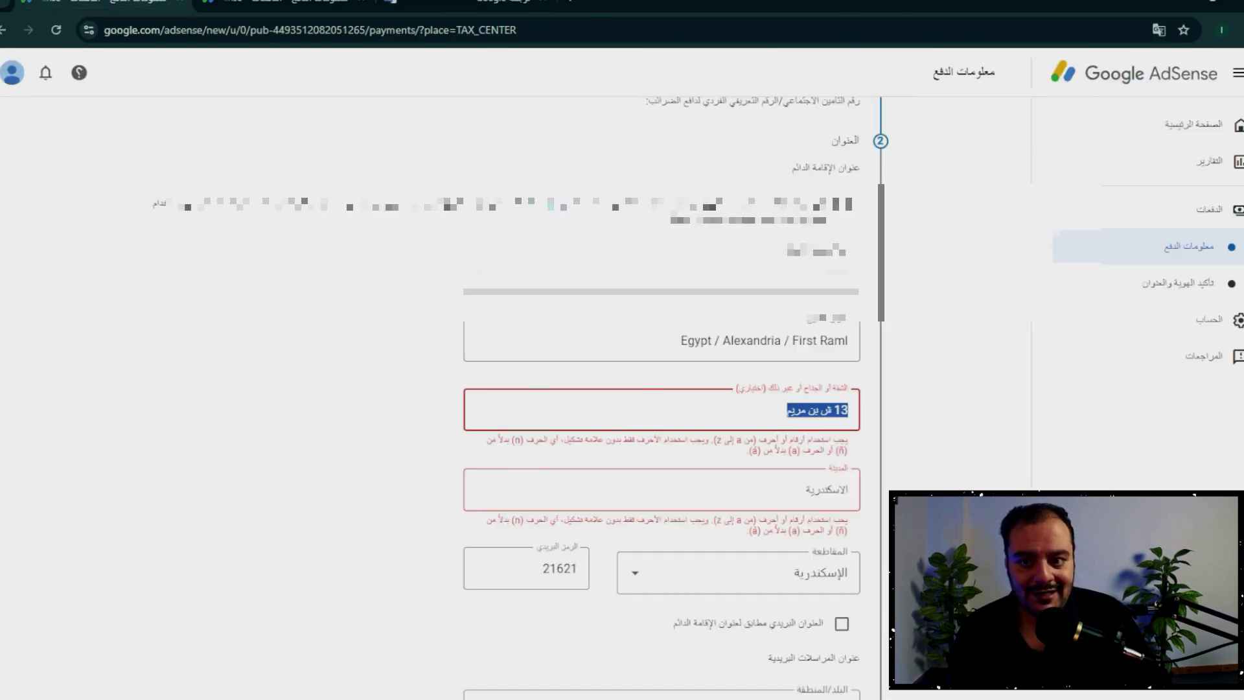
{"action": "key", "text": "BackSpace"}
{"action": "key", "text": "ctrl+v"}
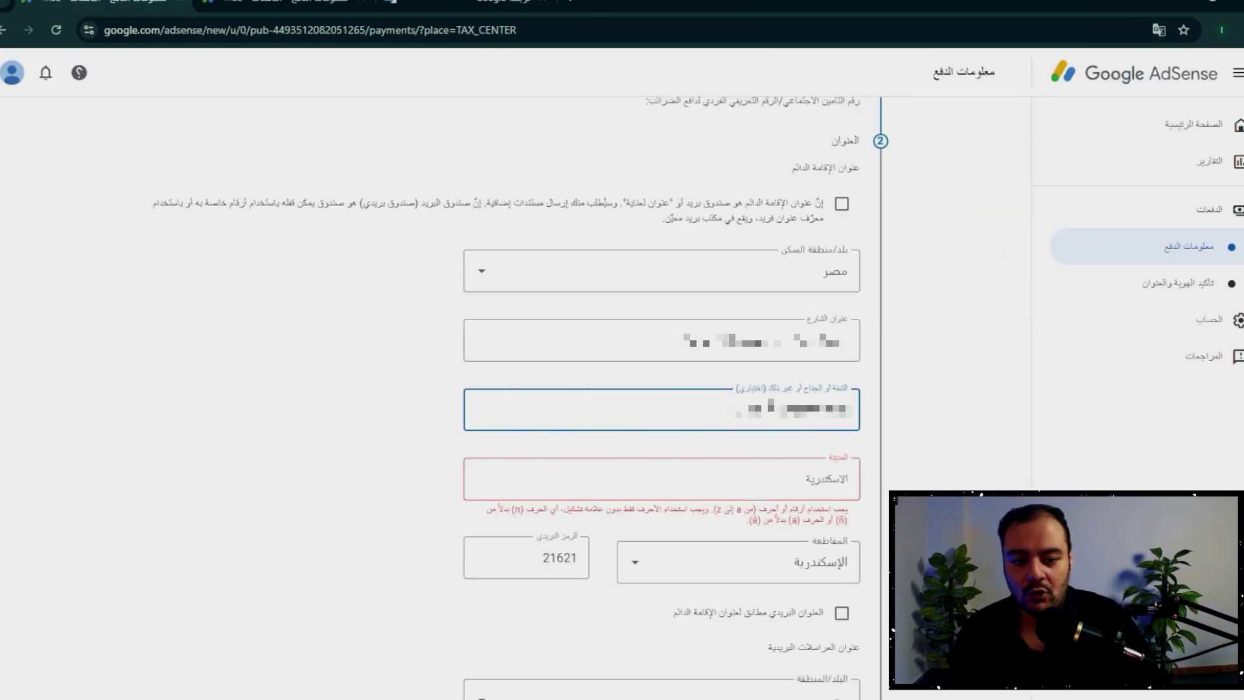
- Cut the Arabic city name out of the City field for translation
{"action": "double_click", "coordinate": [828, 480]}
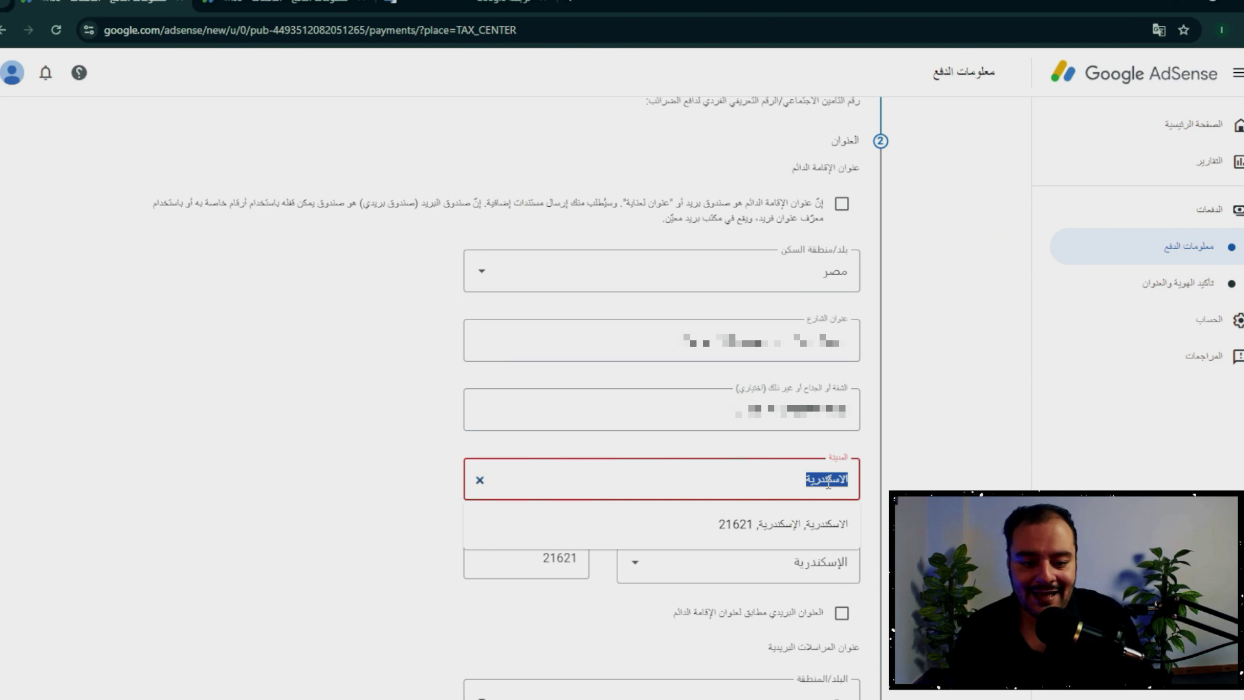
{"action": "key", "text": "ctrl+x"}
{"action": "key", "text": "ctrl+Tab"}
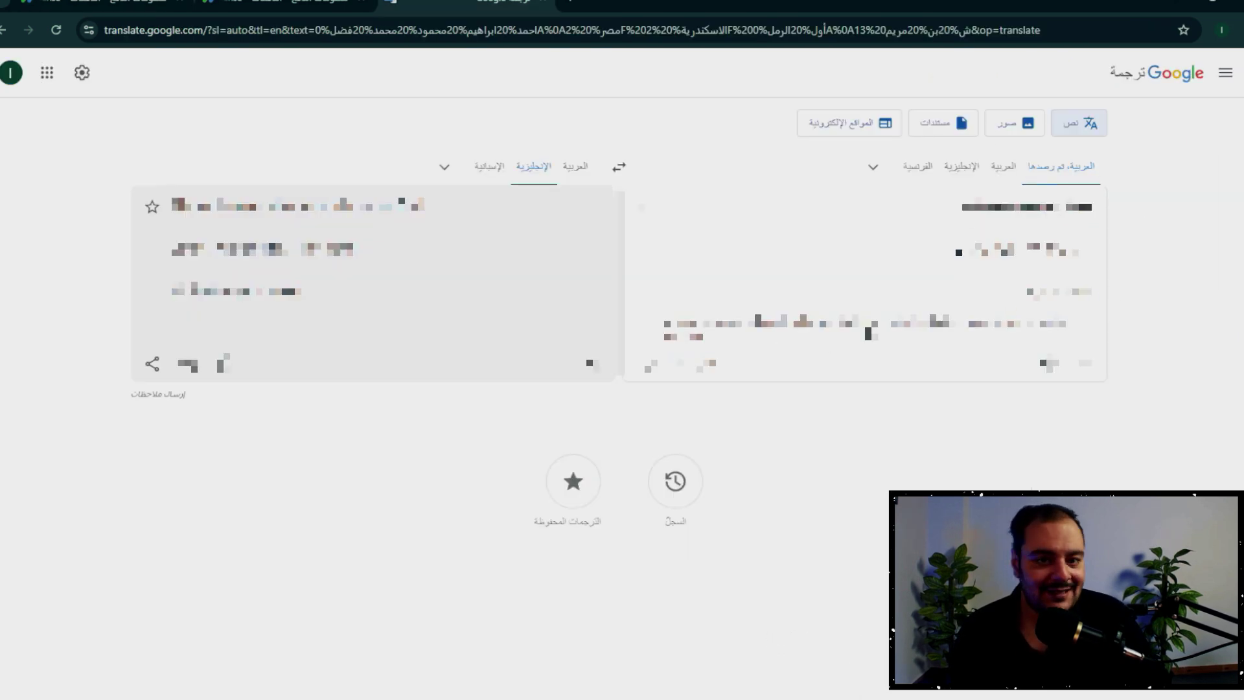
- Copy 'Alexandria' from Google Translate into the AdSense City field
{"action": "left_click_drag", "start_coordinate": [296, 249], "coordinate": [215, 256]}
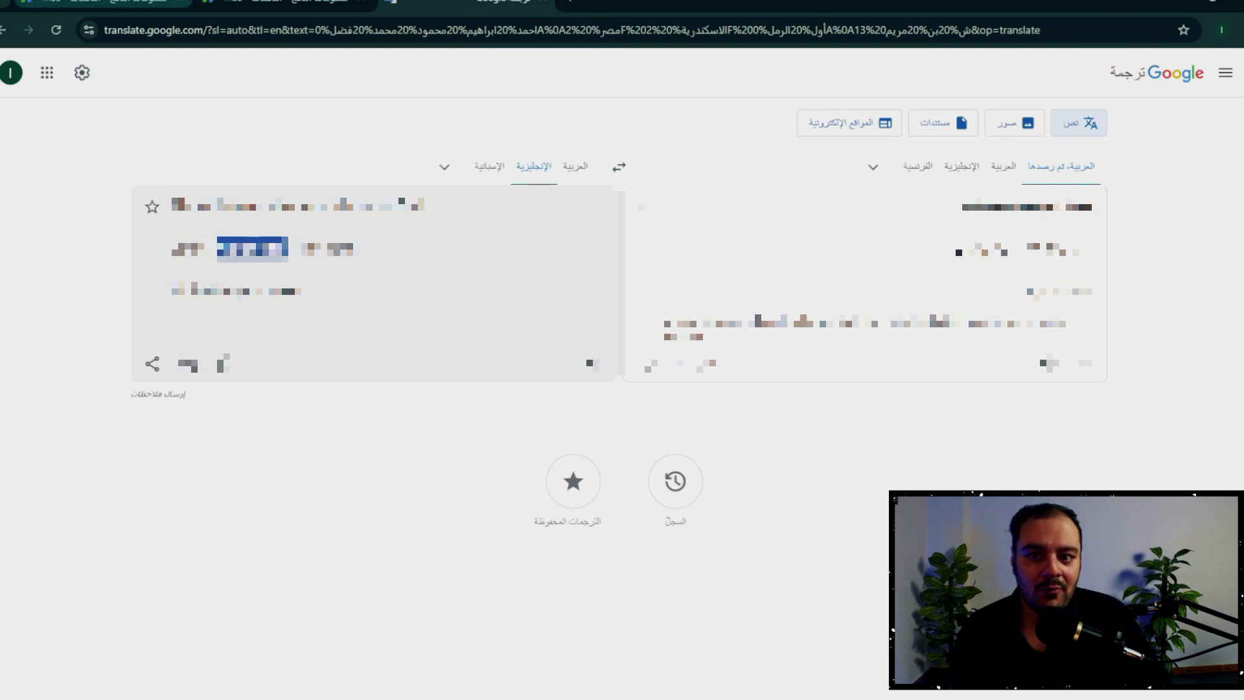
{"action": "key", "text": "ctrl+c"}
{"action": "key", "text": "ctrl+shift+Tab"}
{"action": "key", "text": "ctrl+v"}
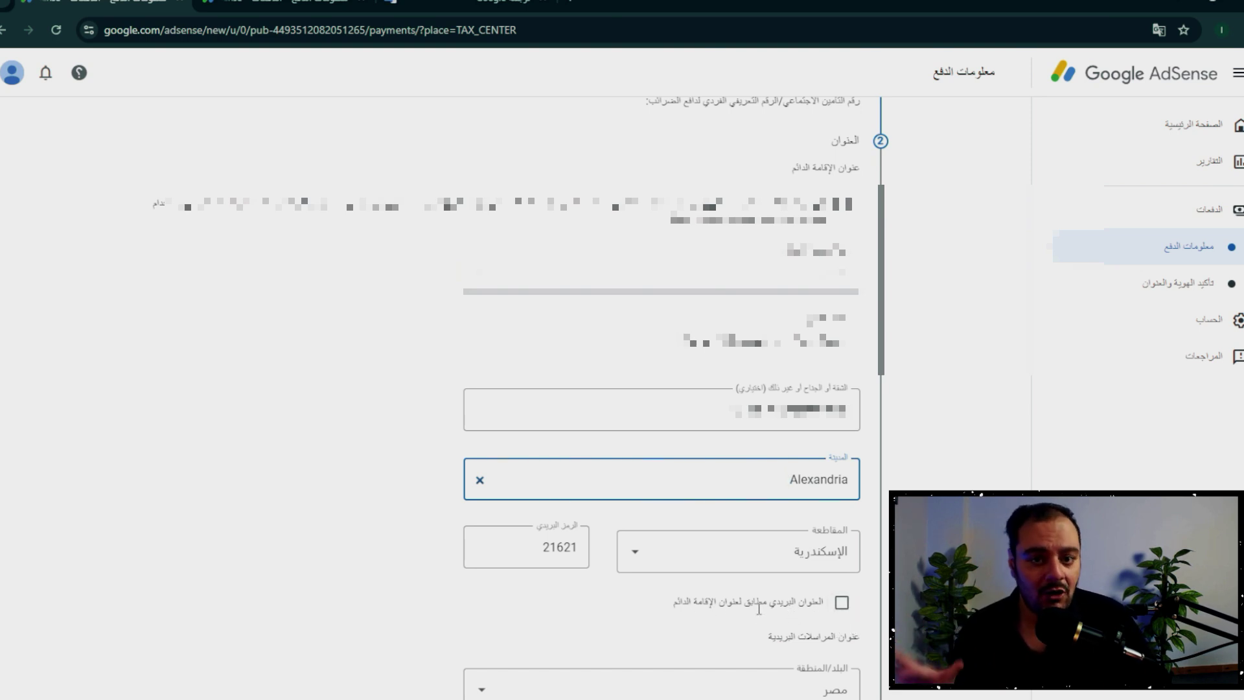
- Use the residence address as the mailing address and claim no treaty reduced withholding rate
{"action": "left_click", "coordinate": [841, 601]}
{"action": "scroll", "coordinate": [762, 512], "scroll_direction": "down", "scroll_amount": 2}
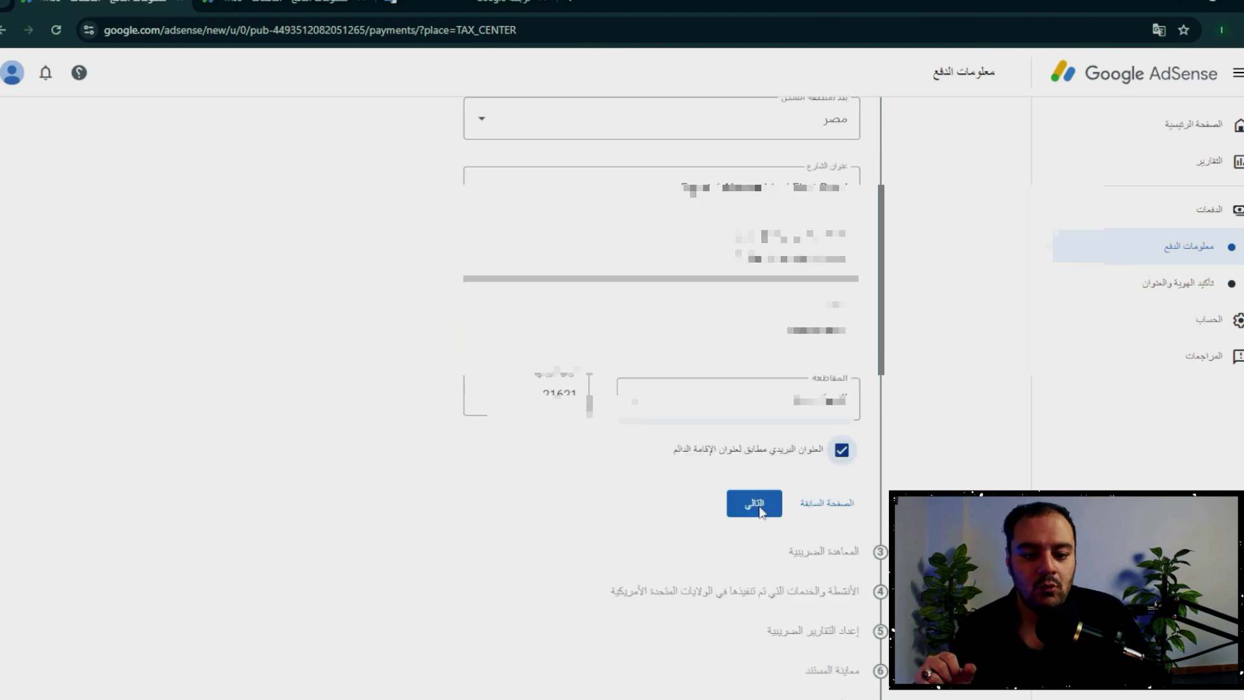
{"action": "left_click", "coordinate": [750, 512]}
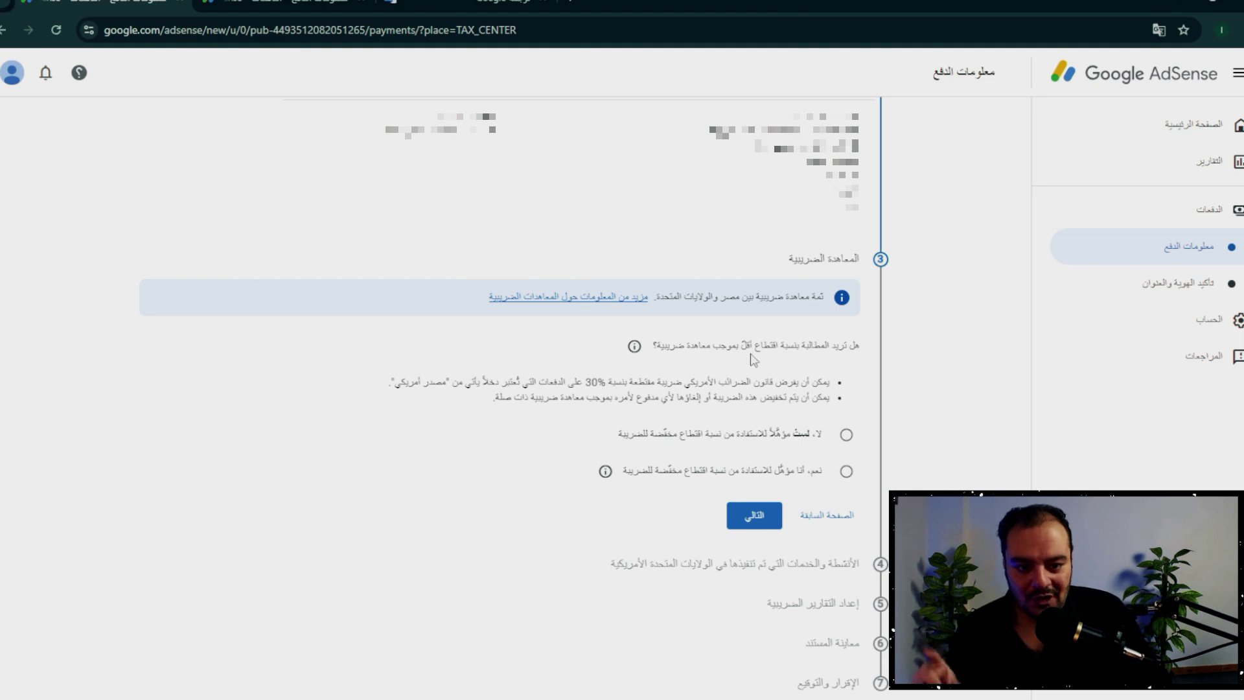
{"action": "left_click", "coordinate": [846, 436]}
{"action": "left_click", "coordinate": [752, 517]}
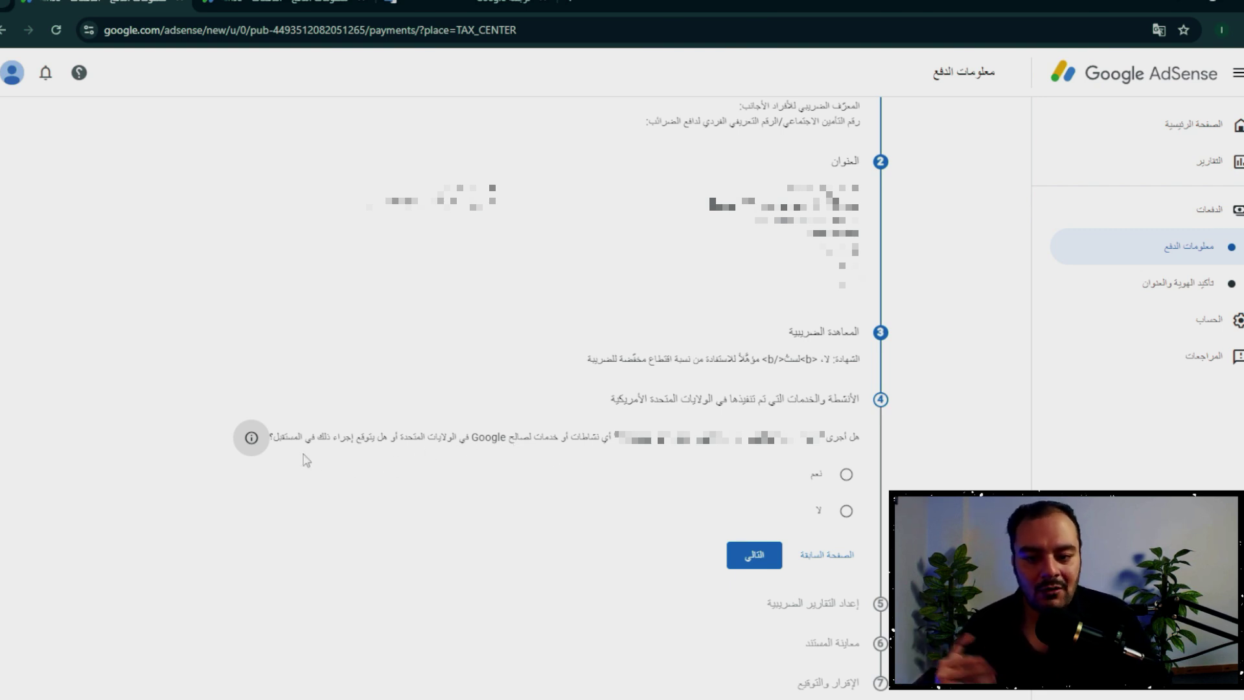
- Declare no services performed in the US and confirm all work happens outside the US
{"action": "left_click", "coordinate": [846, 511]}
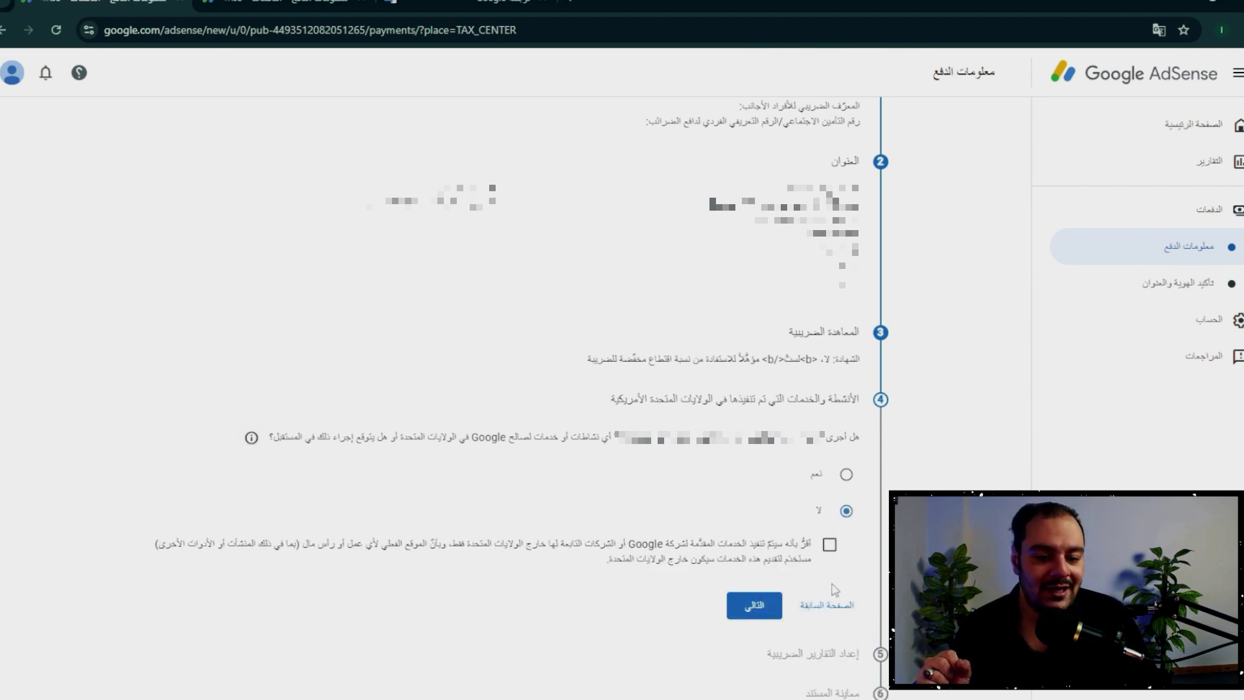
{"action": "left_click", "coordinate": [830, 545]}
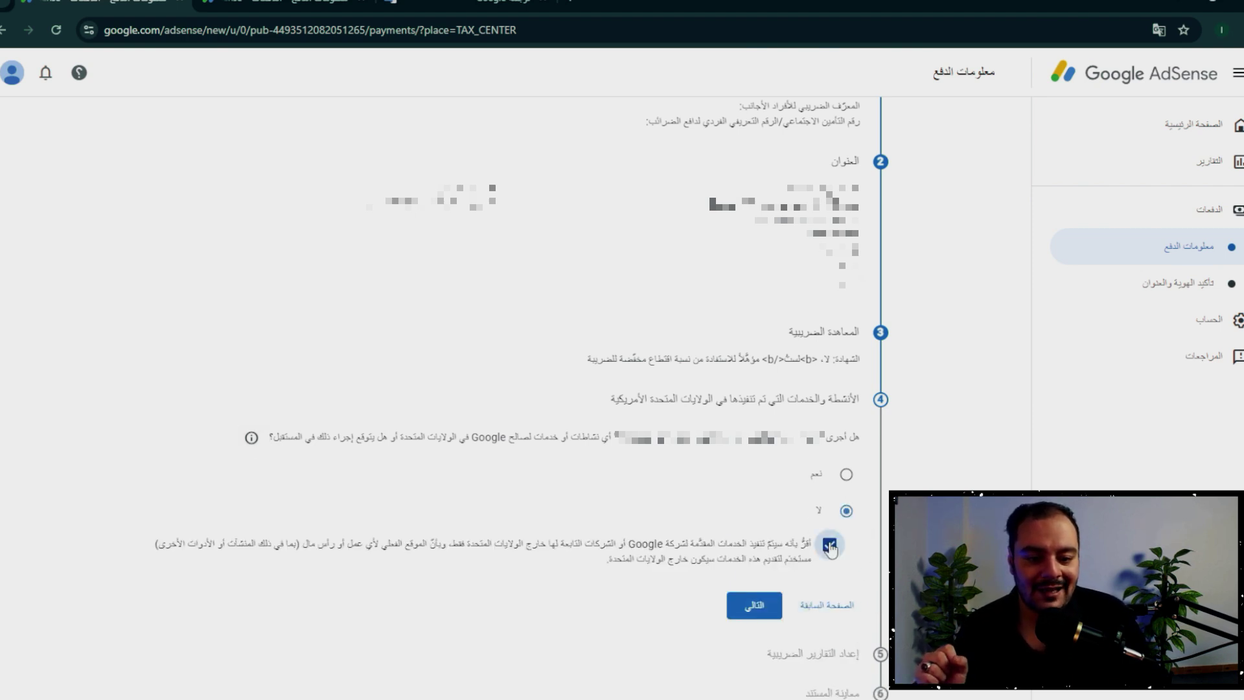
{"action": "left_click", "coordinate": [758, 617]}
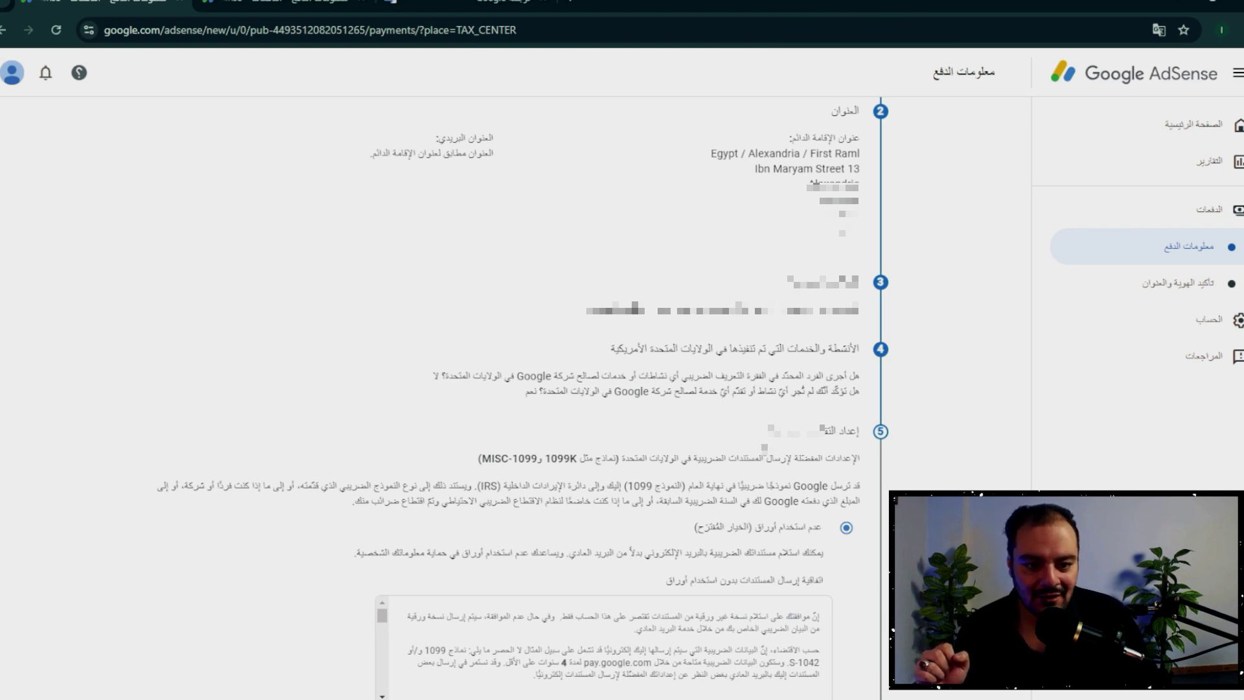
- Agree to receive tax documents paperless and advance to the W-8BEN document preview
{"action": "scroll", "coordinate": [871, 458], "scroll_direction": "down", "scroll_amount": 3}
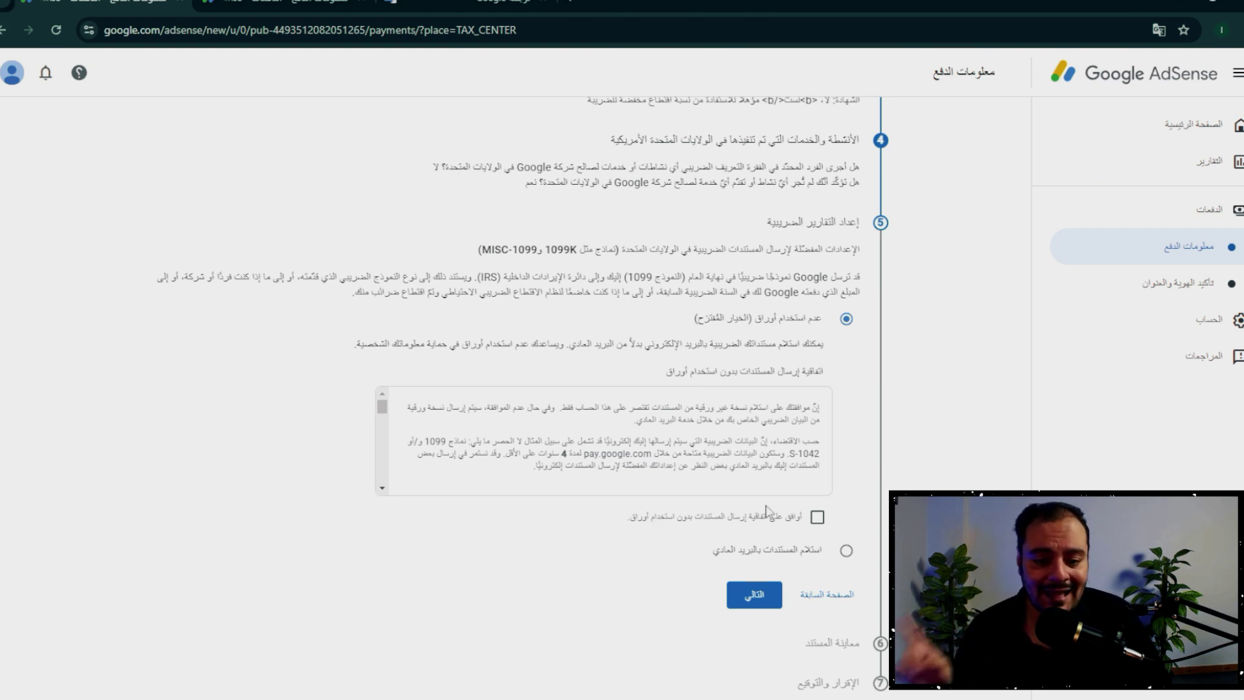
{"action": "left_click", "coordinate": [820, 519]}
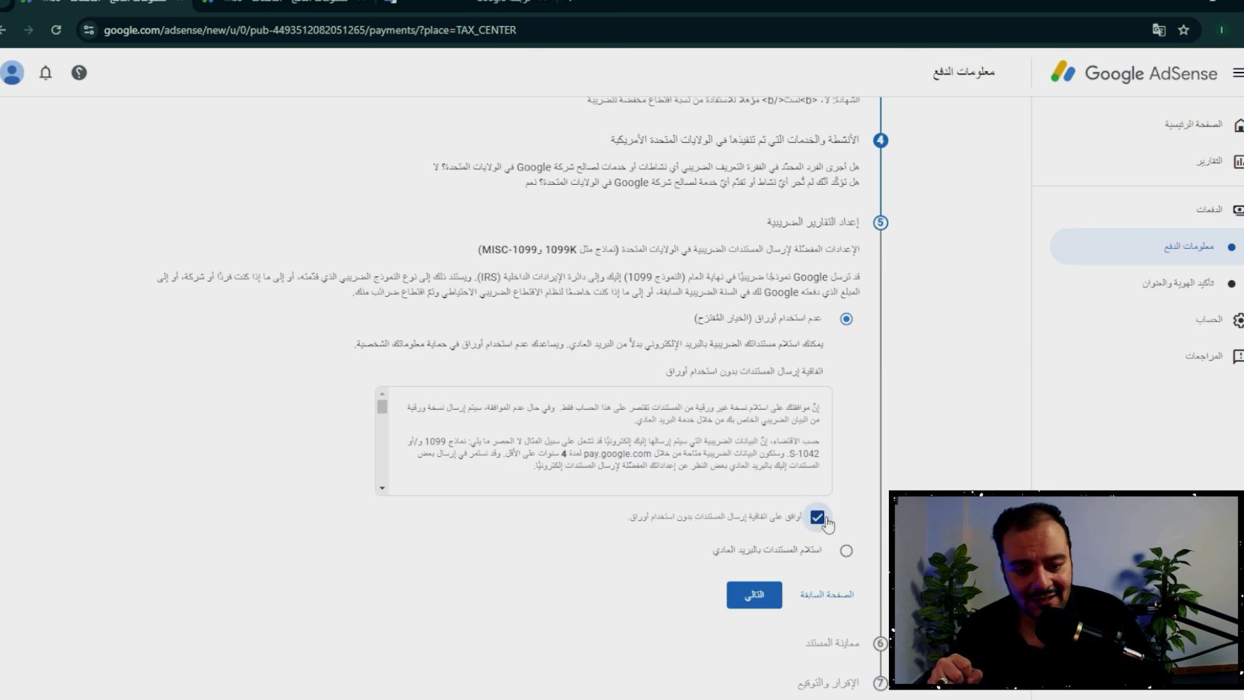
{"action": "left_click", "coordinate": [747, 596]}
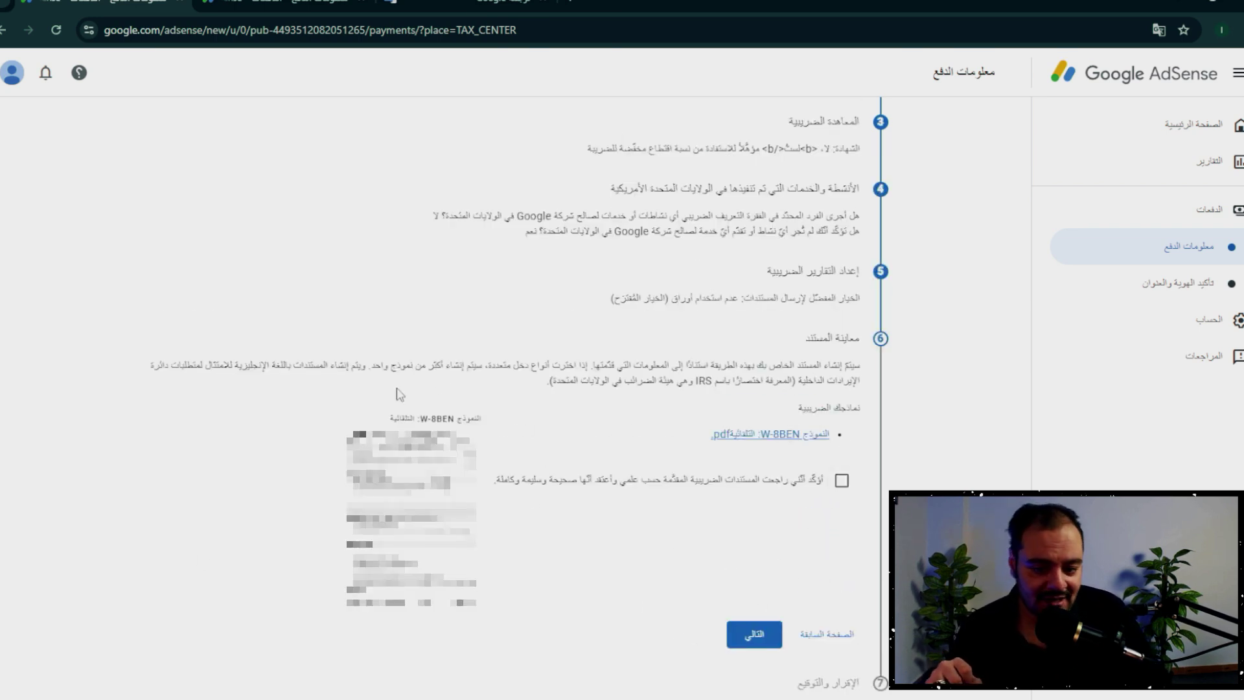
- Confirm the W-8BEN review, accept the perjury and unchanged-info certifications, and answer Yes to beneficial owner
{"action": "left_click", "coordinate": [842, 481]}
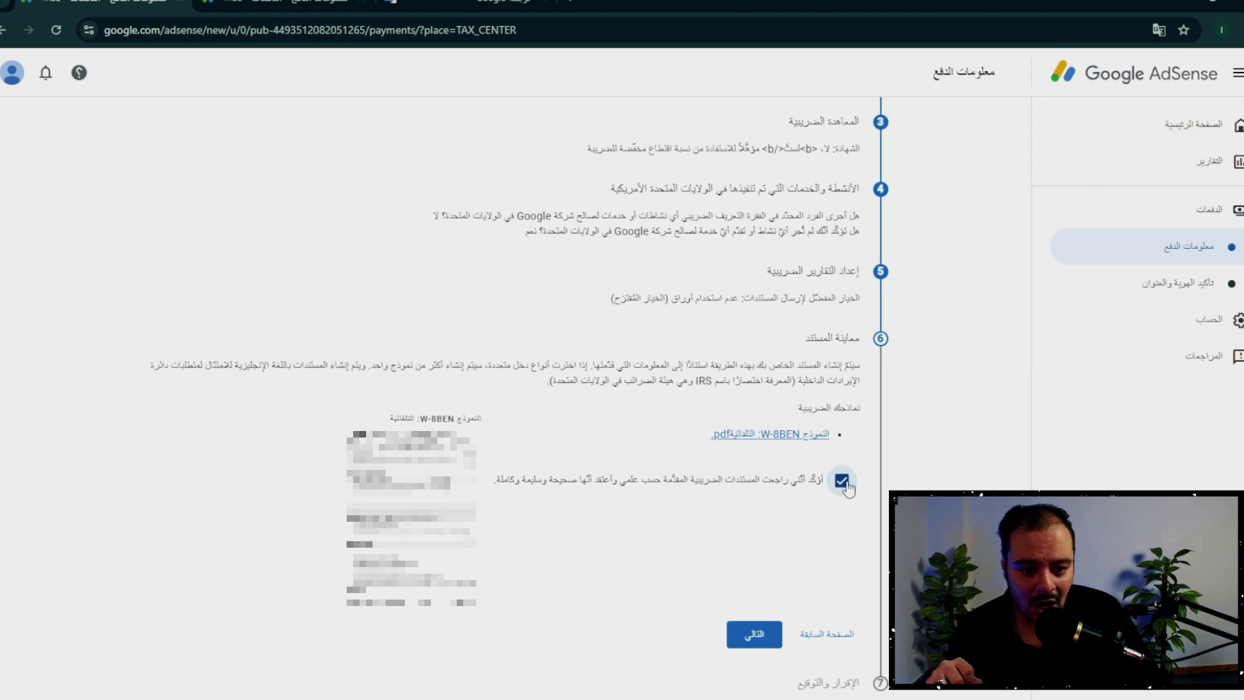
{"action": "left_click", "coordinate": [754, 634]}
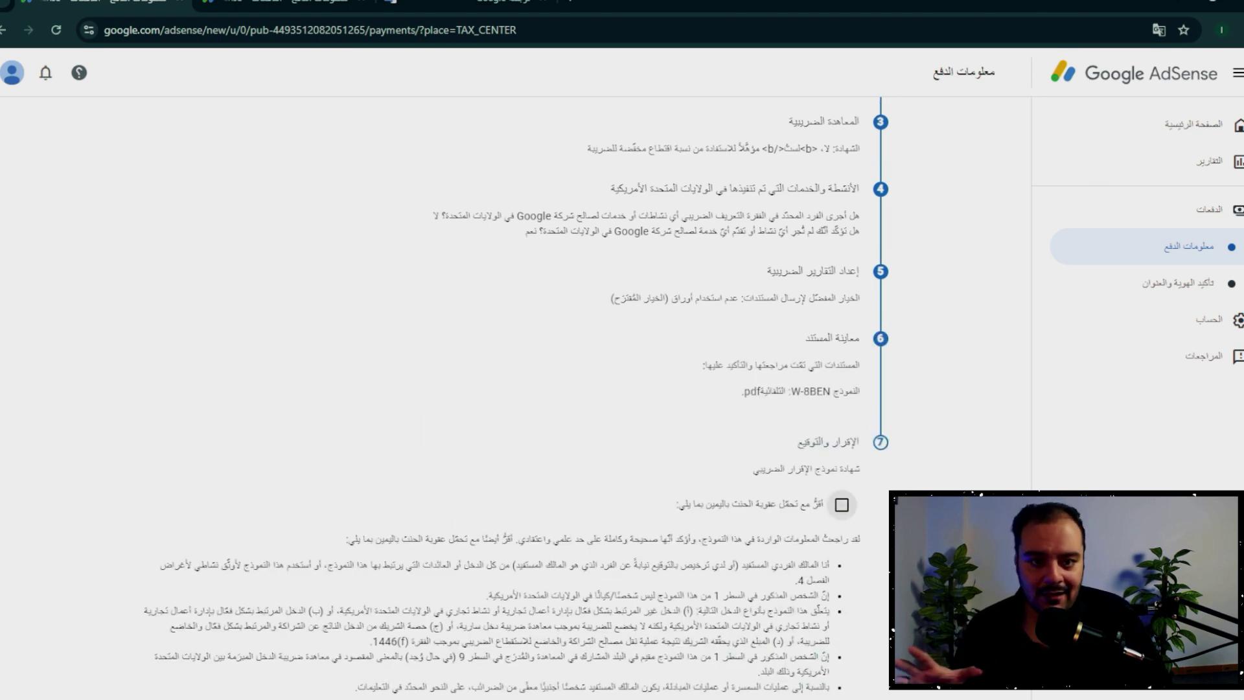
{"action": "left_click", "coordinate": [841, 504]}
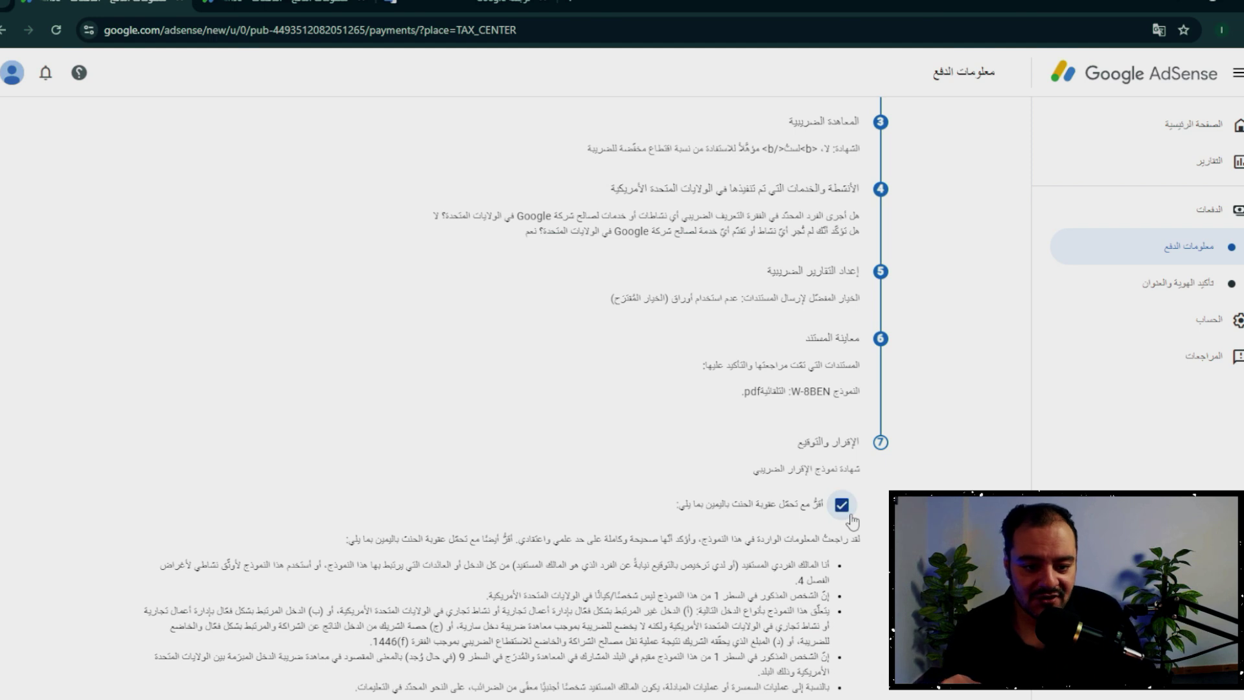
{"action": "scroll", "coordinate": [792, 317], "scroll_direction": "down", "scroll_amount": 10}
{"action": "left_click", "coordinate": [842, 253]}
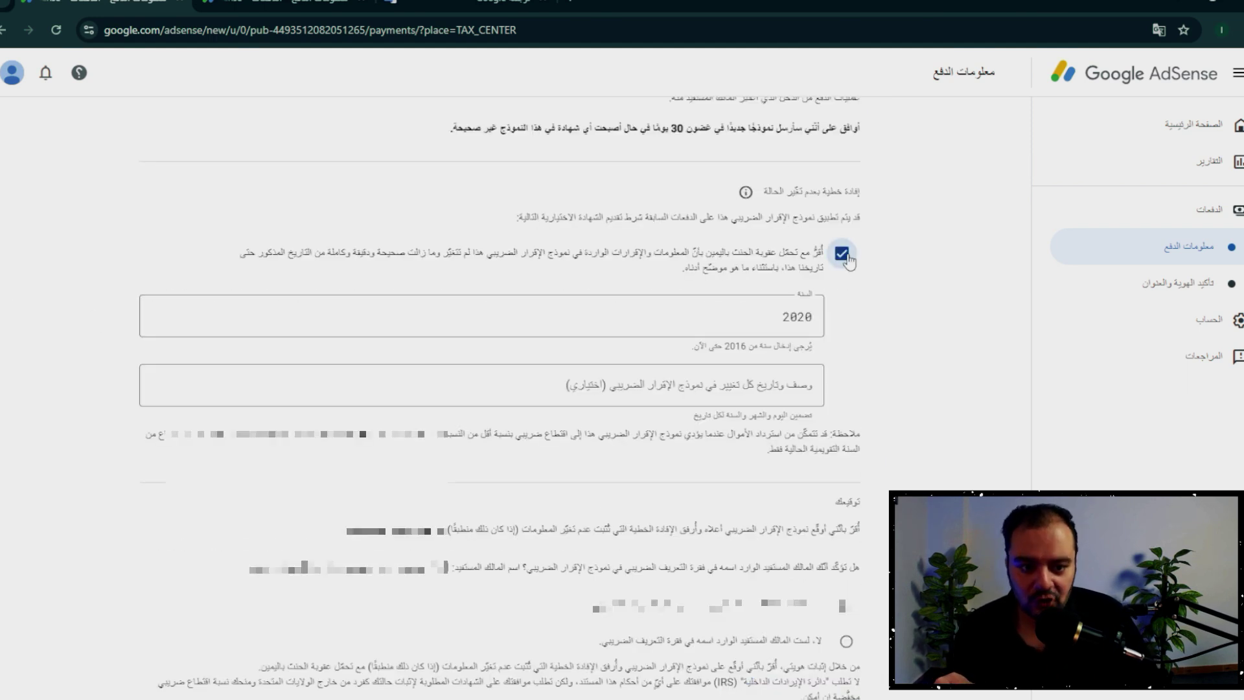
{"action": "scroll", "coordinate": [846, 260], "scroll_direction": "down", "scroll_amount": 2}
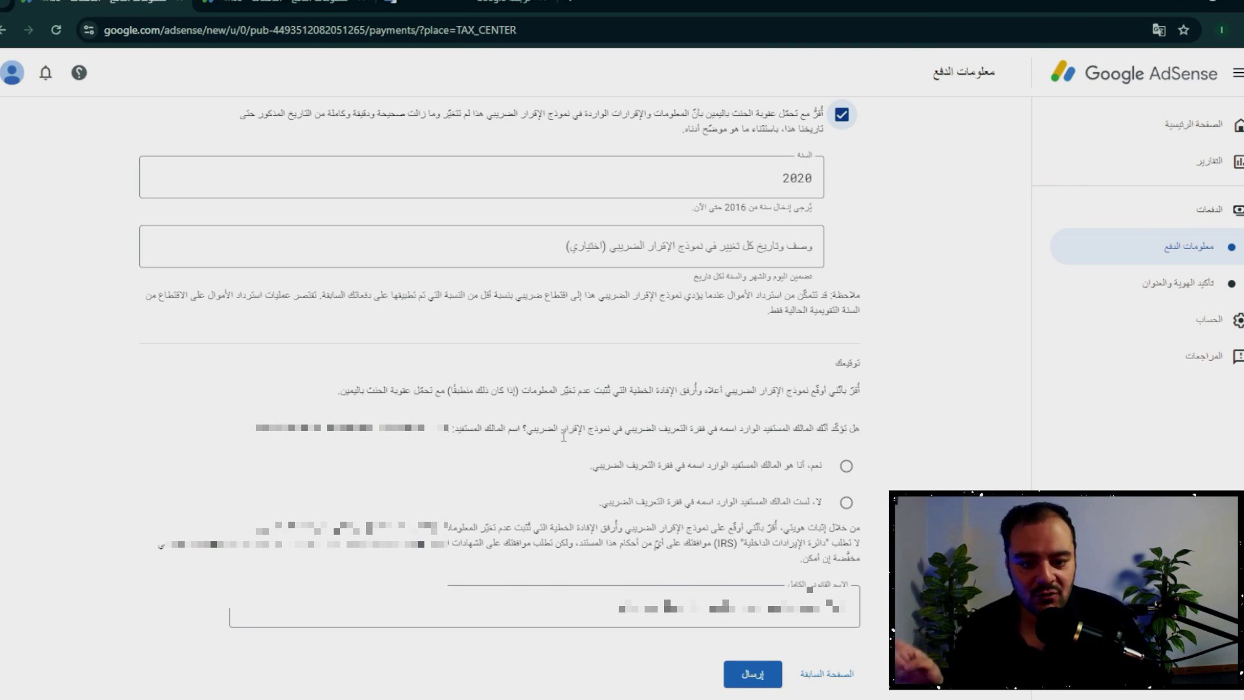
{"action": "left_click", "coordinate": [846, 468]}
- Submit the W-8BEN form, then try sending the required documents without a name-verification file
{"action": "left_click", "coordinate": [745, 679]}
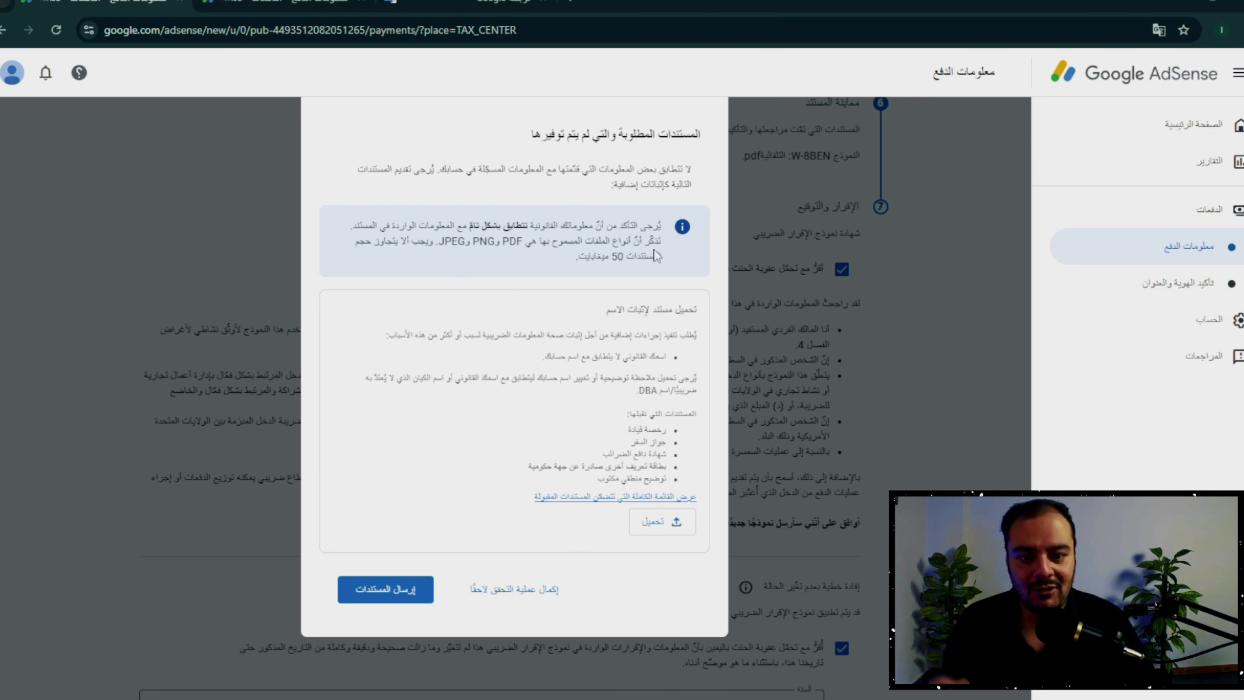
{"action": "left_click_drag", "start_coordinate": [659, 241], "coordinate": [462, 244]}
{"action": "left_click", "coordinate": [543, 241]}
{"action": "left_click", "coordinate": [447, 258]}
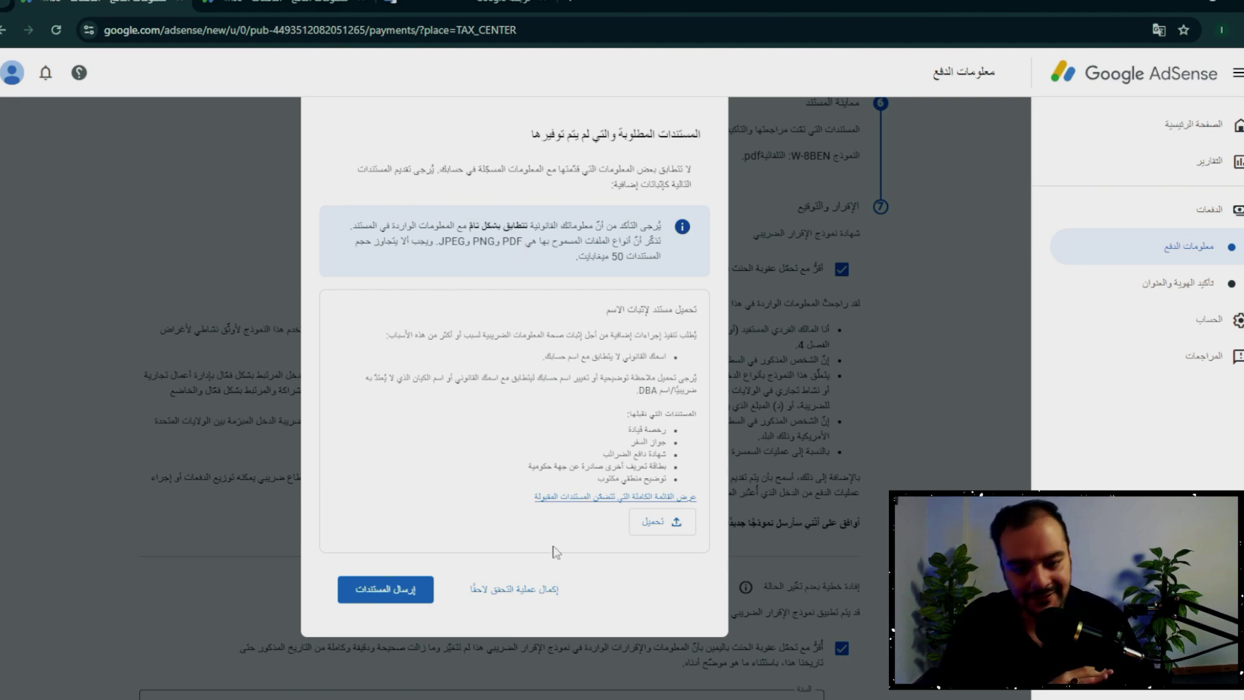
{"action": "left_click", "coordinate": [385, 590]}
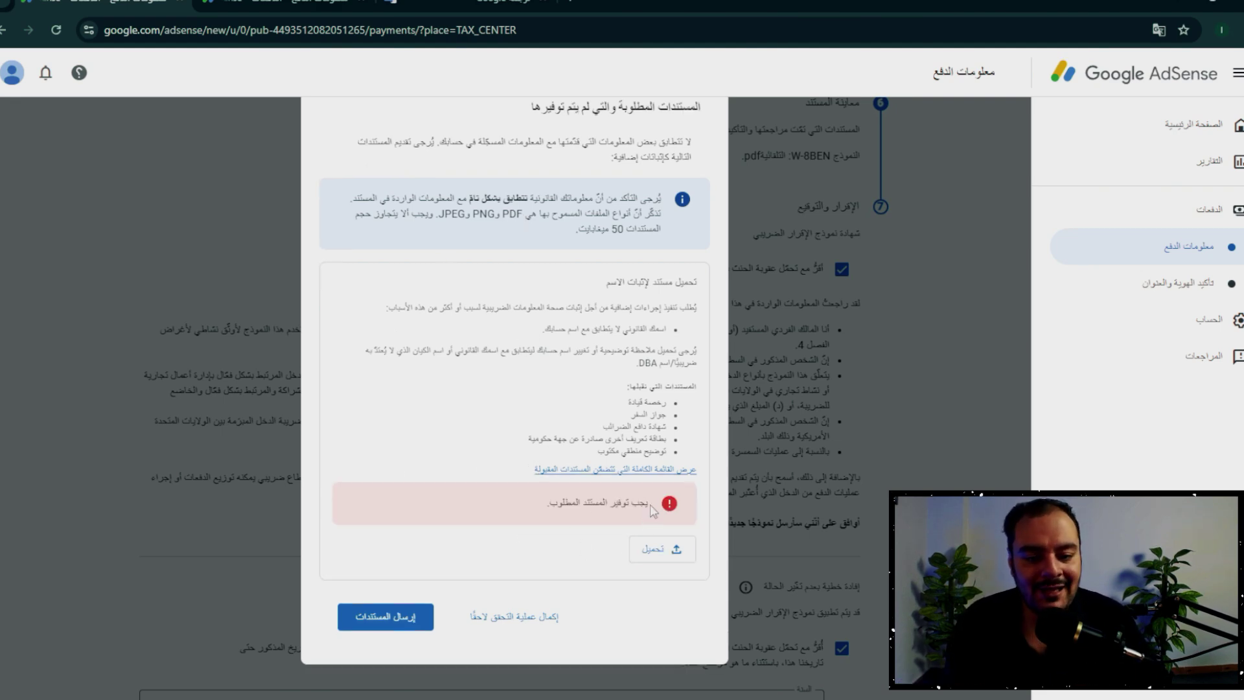
- Attach a PNG image from the Desktop as the name-verification document
{"action": "left_click_drag", "start_coordinate": [649, 504], "coordinate": [539, 522]}
{"action": "left_click", "coordinate": [581, 555]}
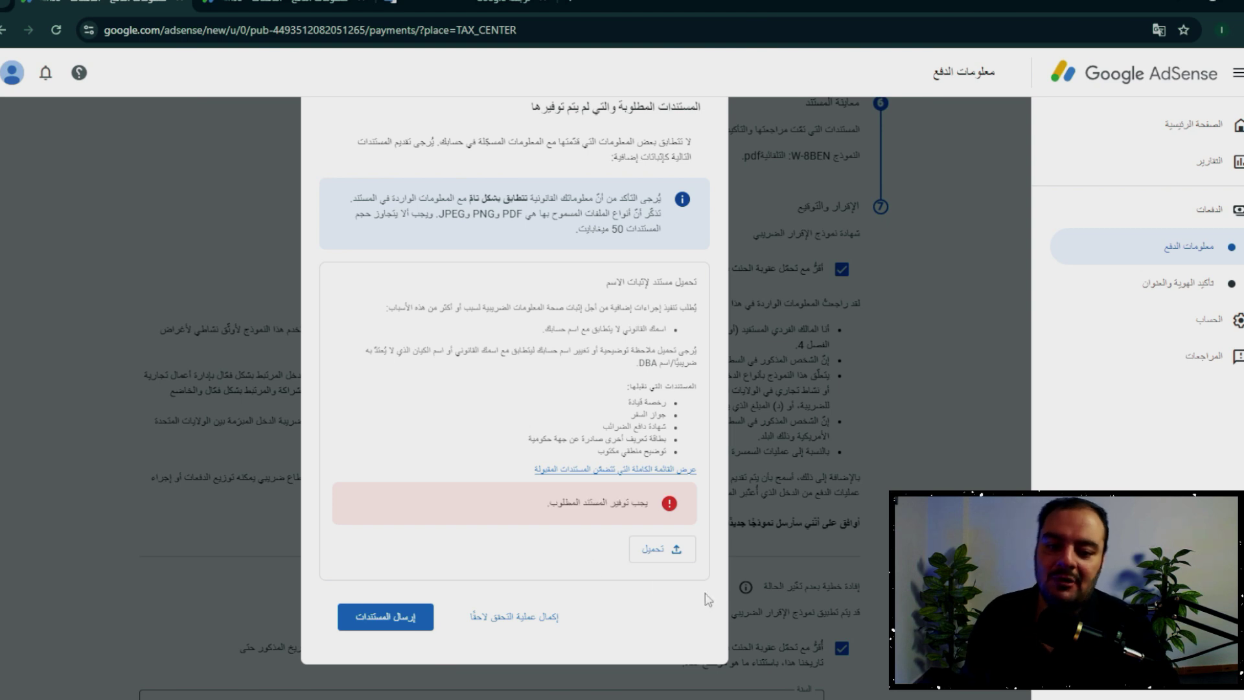
{"action": "left_click", "coordinate": [672, 552]}
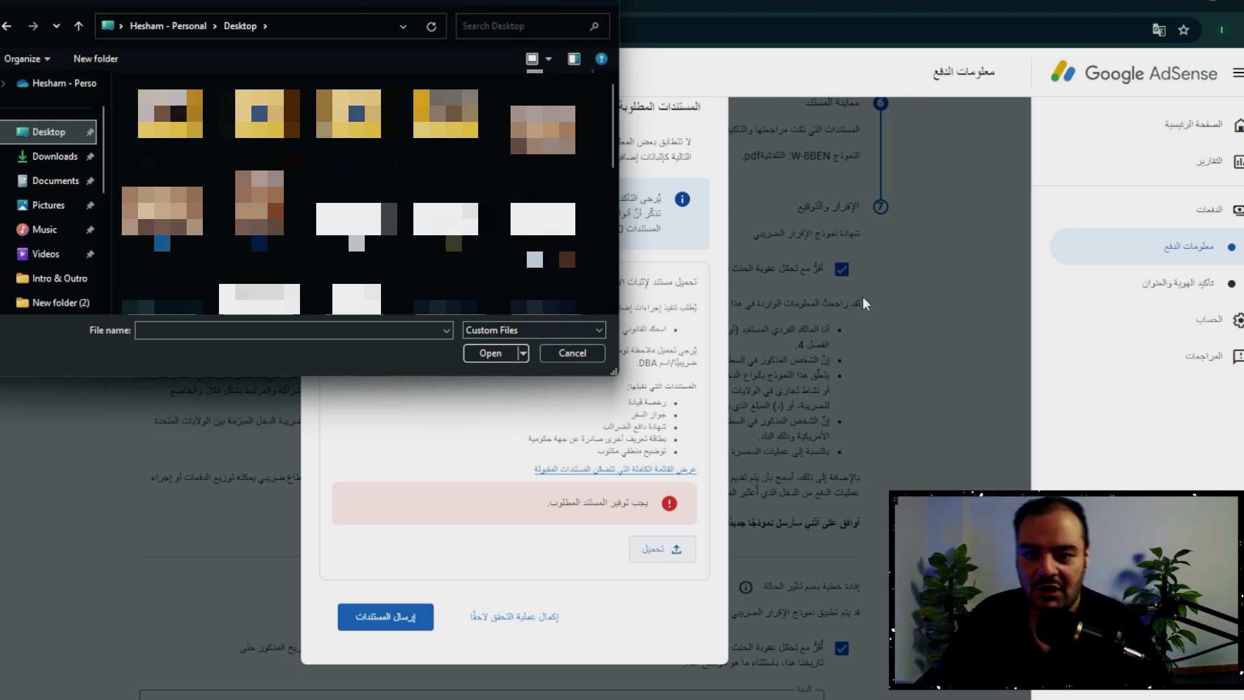
{"action": "mouse_move", "coordinate": [259, 214]}
{"action": "left_mouse_down"}
{"action": "mouse_move", "coordinate": [259, 243]}
{"action": "mouse_move", "coordinate": [305, 260]}
{"action": "mouse_move", "coordinate": [267, 223]}
{"action": "left_mouse_up"}
{"action": "double_click", "coordinate": [266, 223]}
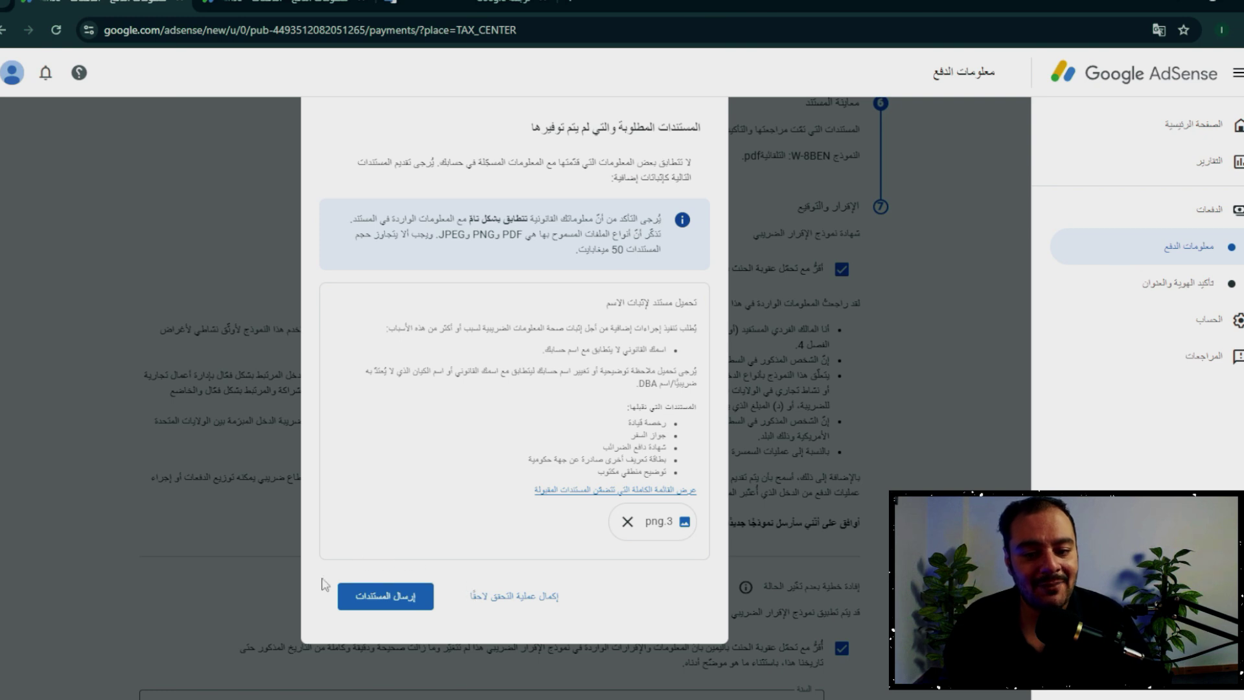
- Send the attached verification document and acknowledge the identity verification notice
{"action": "left_click", "coordinate": [373, 594]}
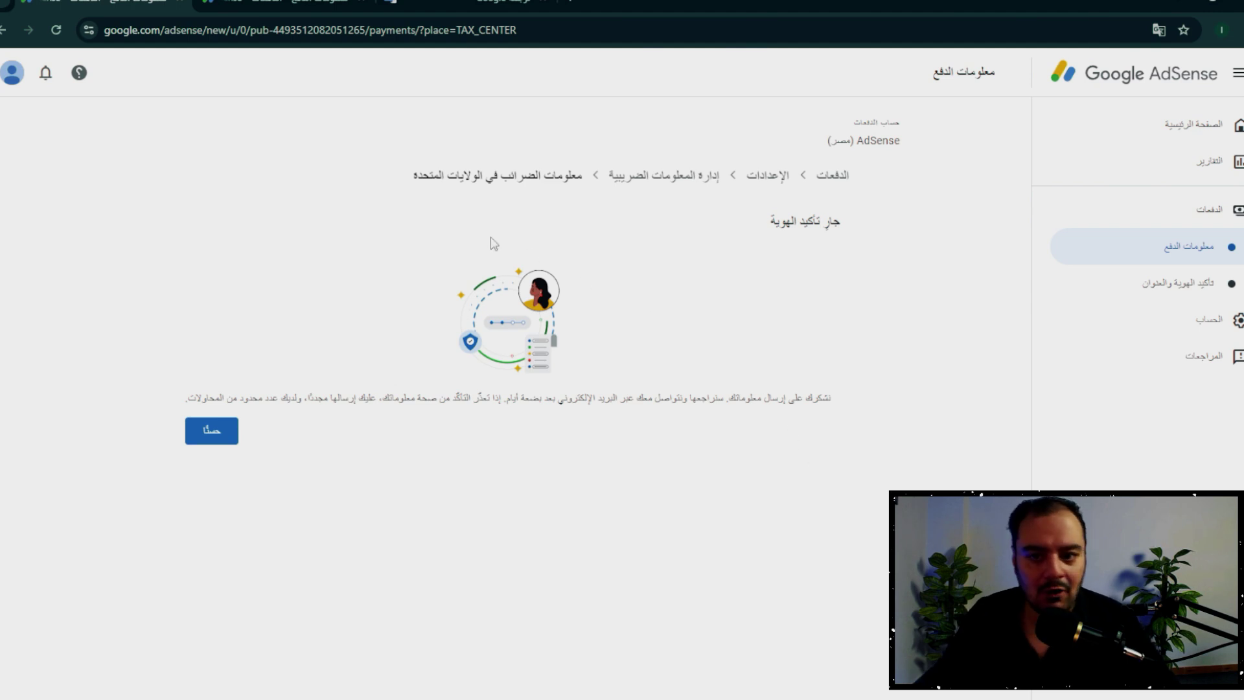
{"action": "left_click", "coordinate": [201, 440]}
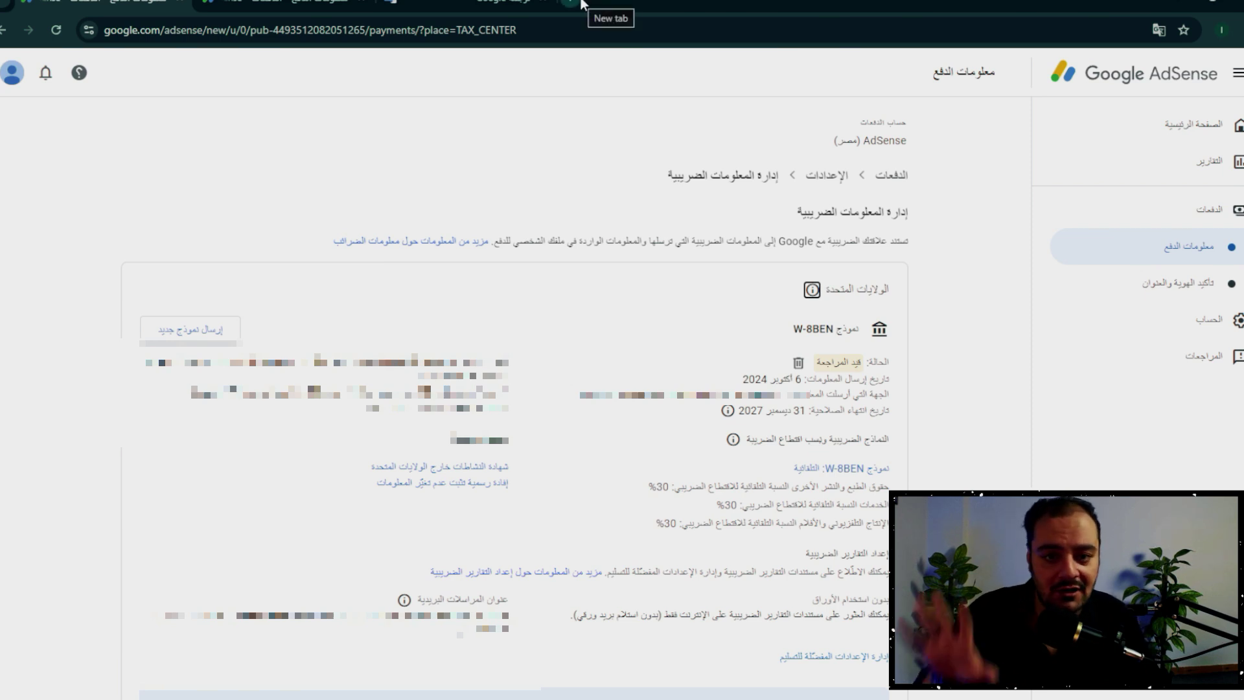
- Open Gmail in a new tab and read the Google Payments tax information approval email
{"action": "left_click", "coordinate": [580, 4]}
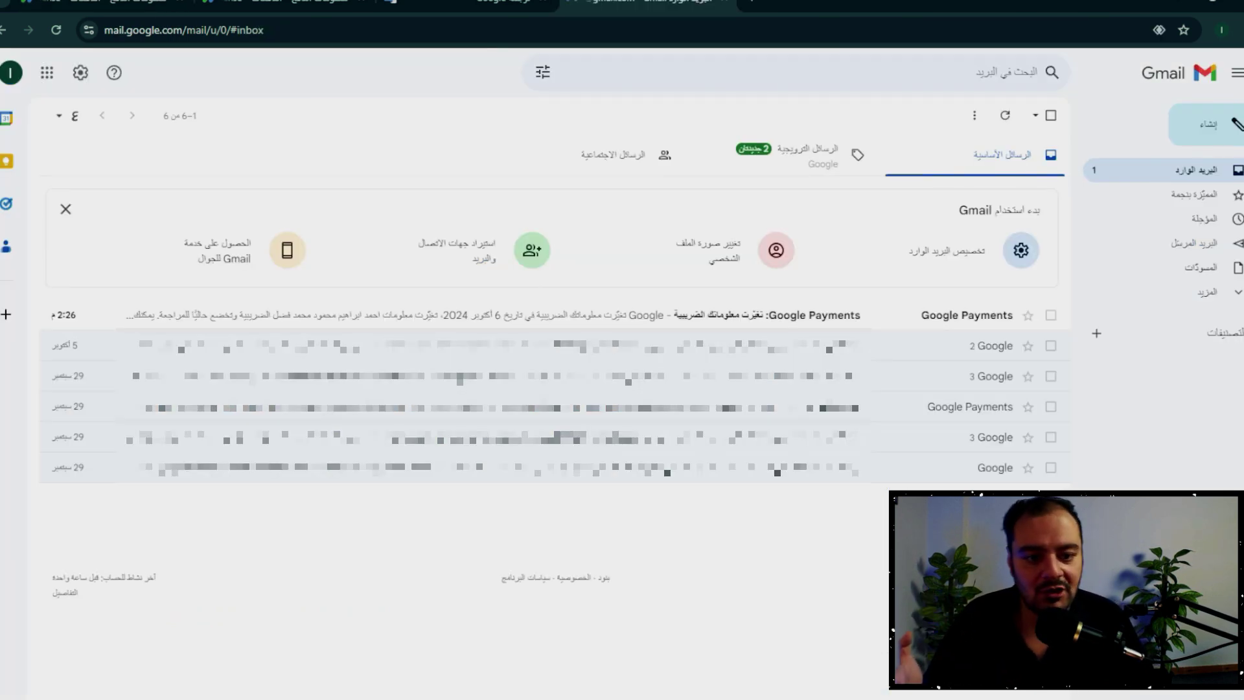
{"action": "left_click", "coordinate": [777, 315]}
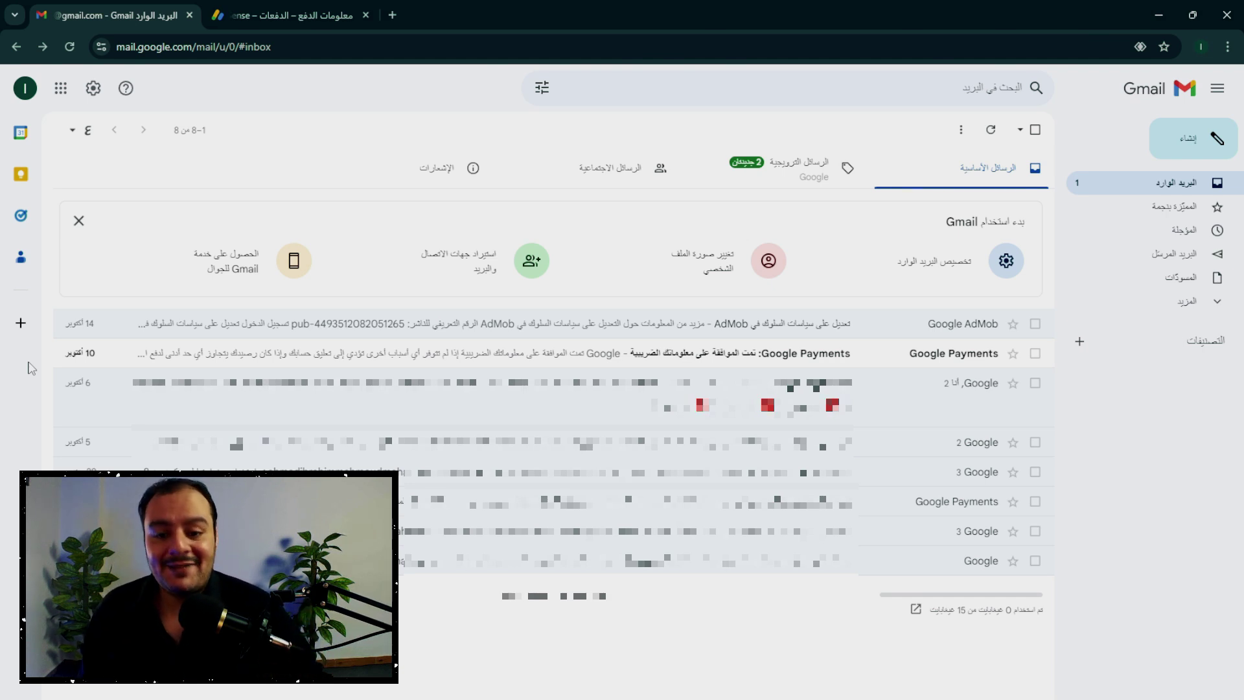
{"action": "left_click", "coordinate": [341, 355]}
{"action": "left_click_drag", "start_coordinate": [746, 317], "coordinate": [406, 318]}
{"action": "left_click", "coordinate": [716, 377]}
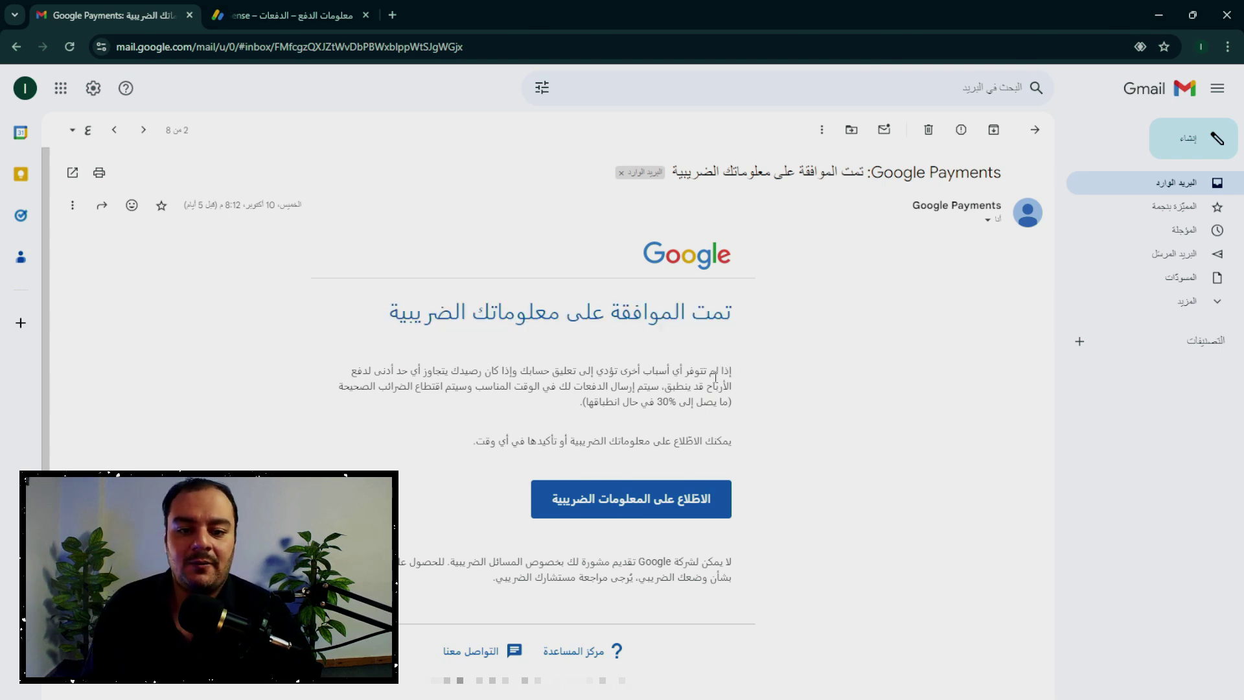
{"action": "left_click_drag", "start_coordinate": [758, 373], "coordinate": [356, 384]}
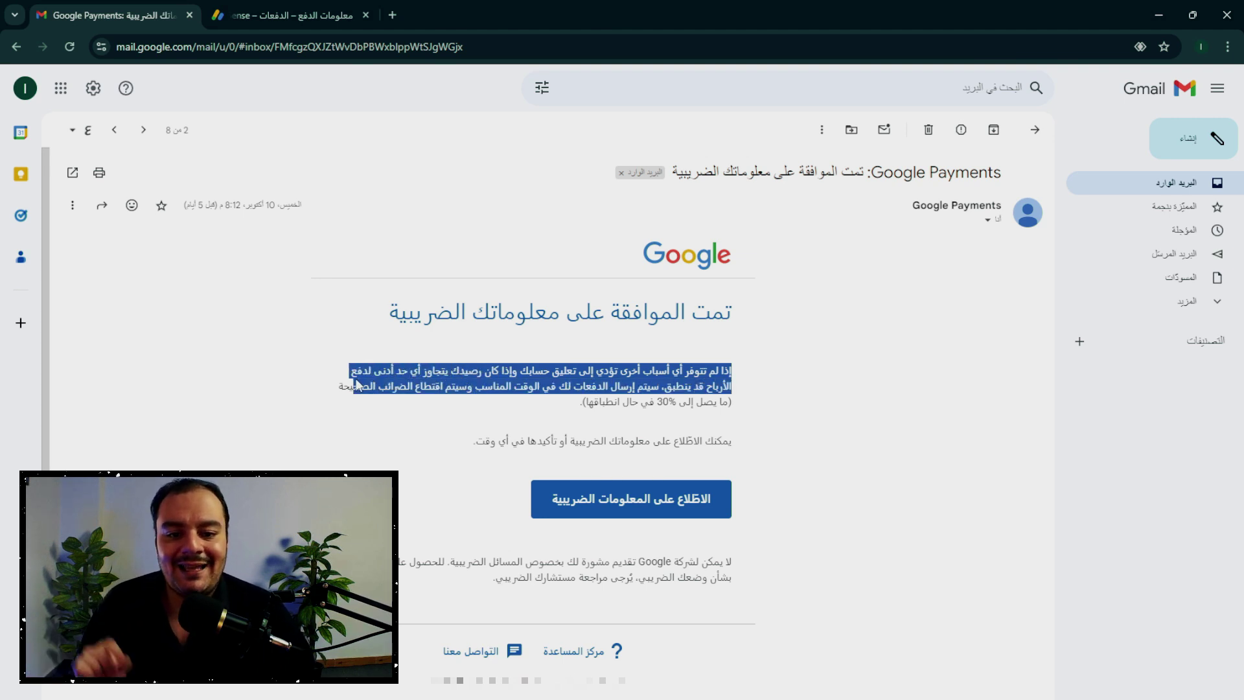
{"action": "left_click", "coordinate": [623, 387]}
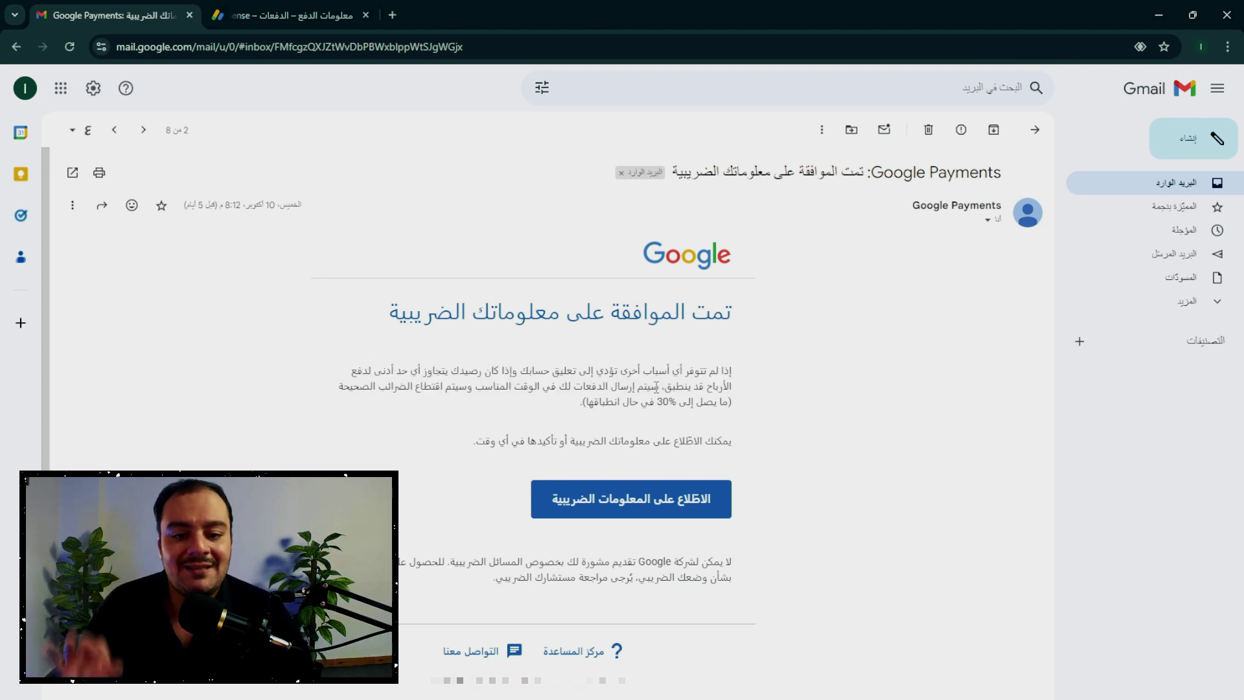
{"action": "left_click_drag", "start_coordinate": [651, 387], "coordinate": [468, 403]}
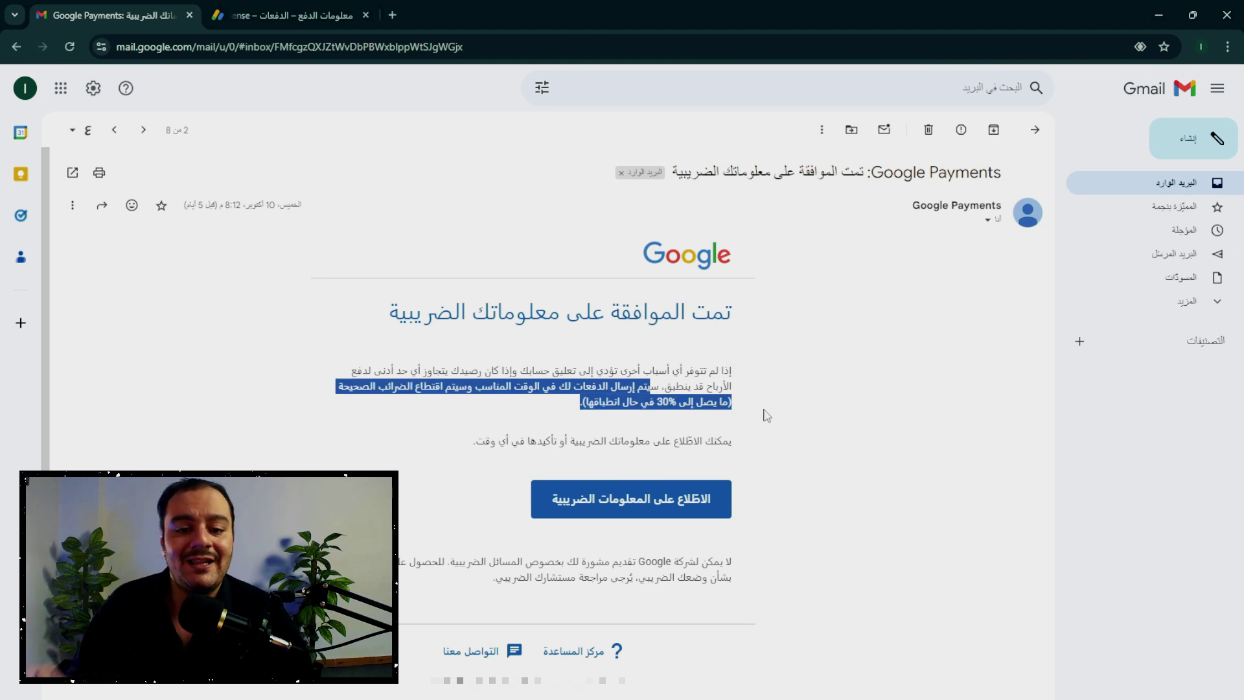
{"action": "left_click_drag", "start_coordinate": [766, 415], "coordinate": [643, 442]}
{"action": "left_click", "coordinate": [771, 438]}
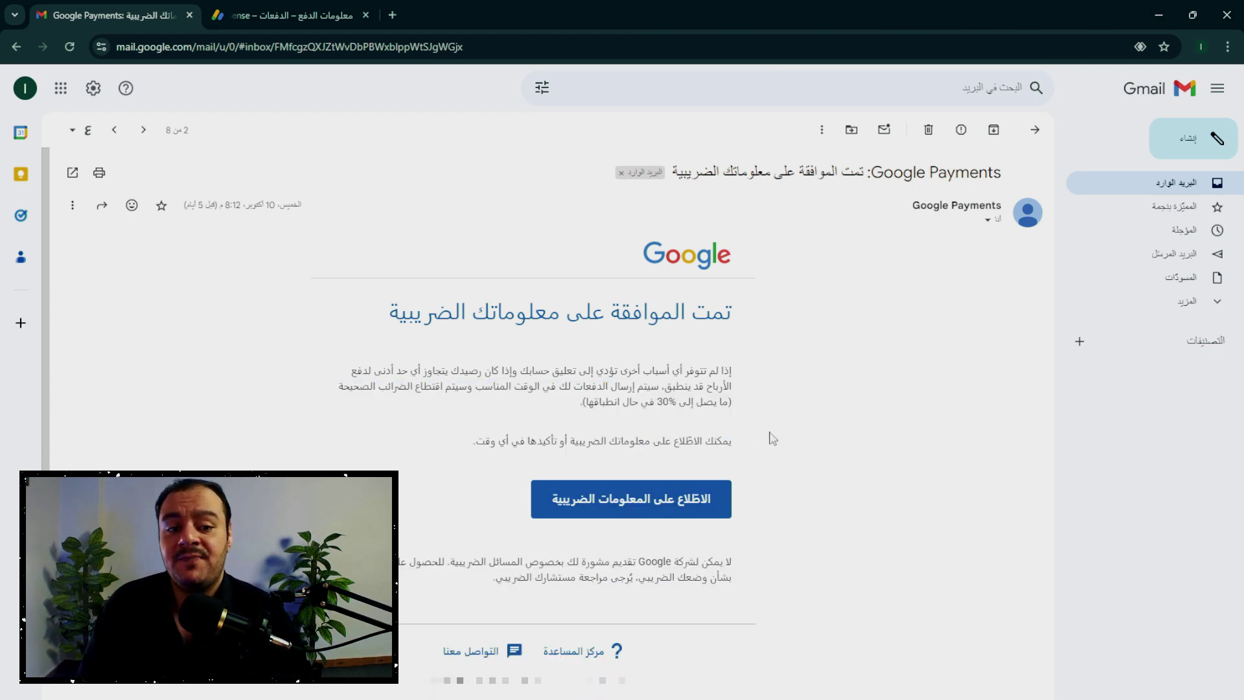
- Return to the AdSense tab and highlight the W-8BEN status 'accepted' and expiry 31 December 2027
{"action": "left_click", "coordinate": [256, 9]}
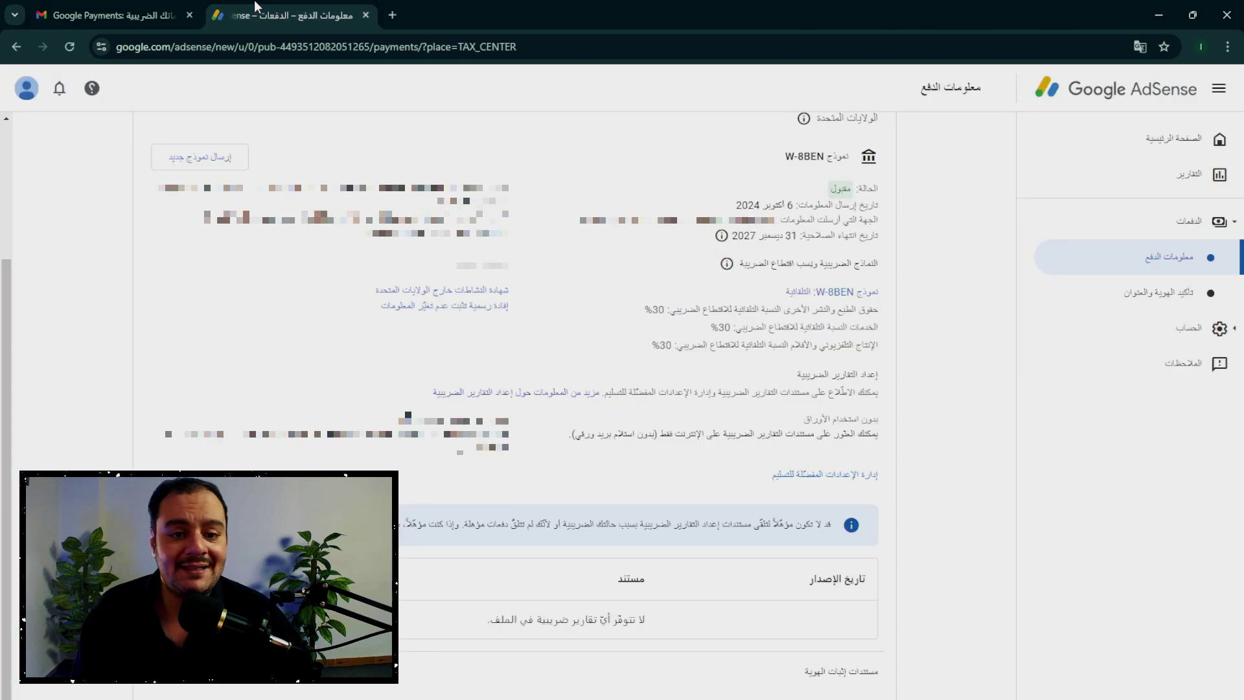
{"action": "double_click", "coordinate": [849, 190]}
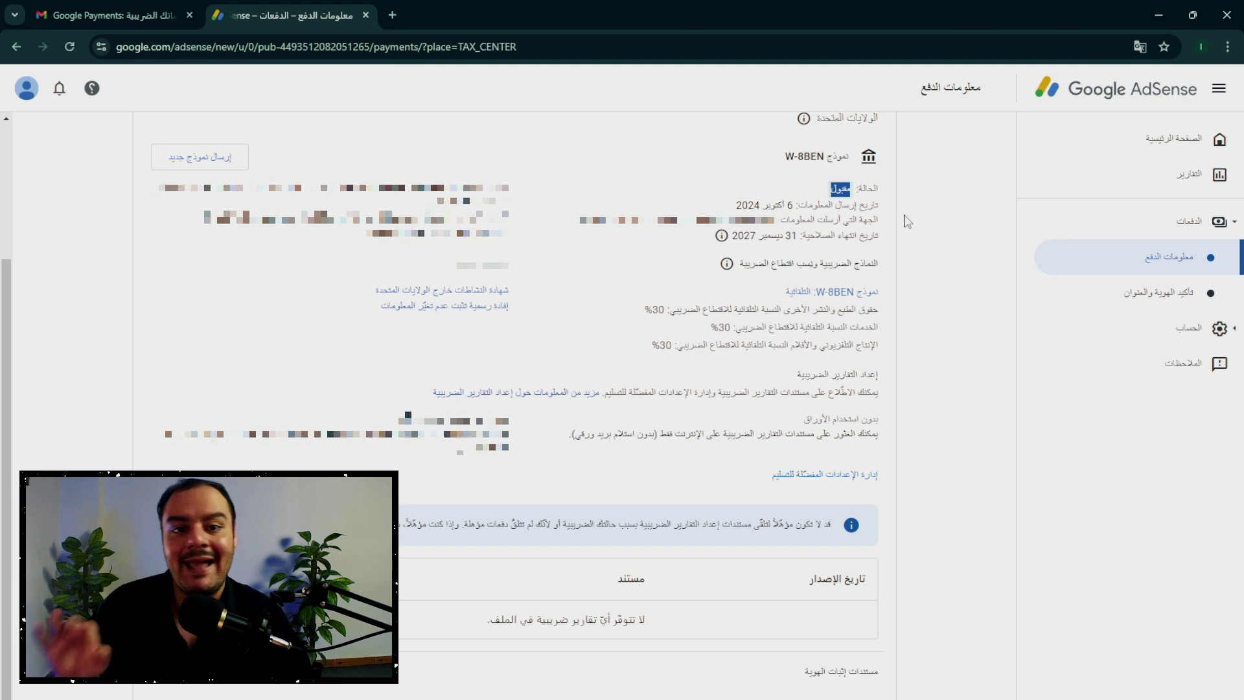
{"action": "left_click", "coordinate": [797, 235]}
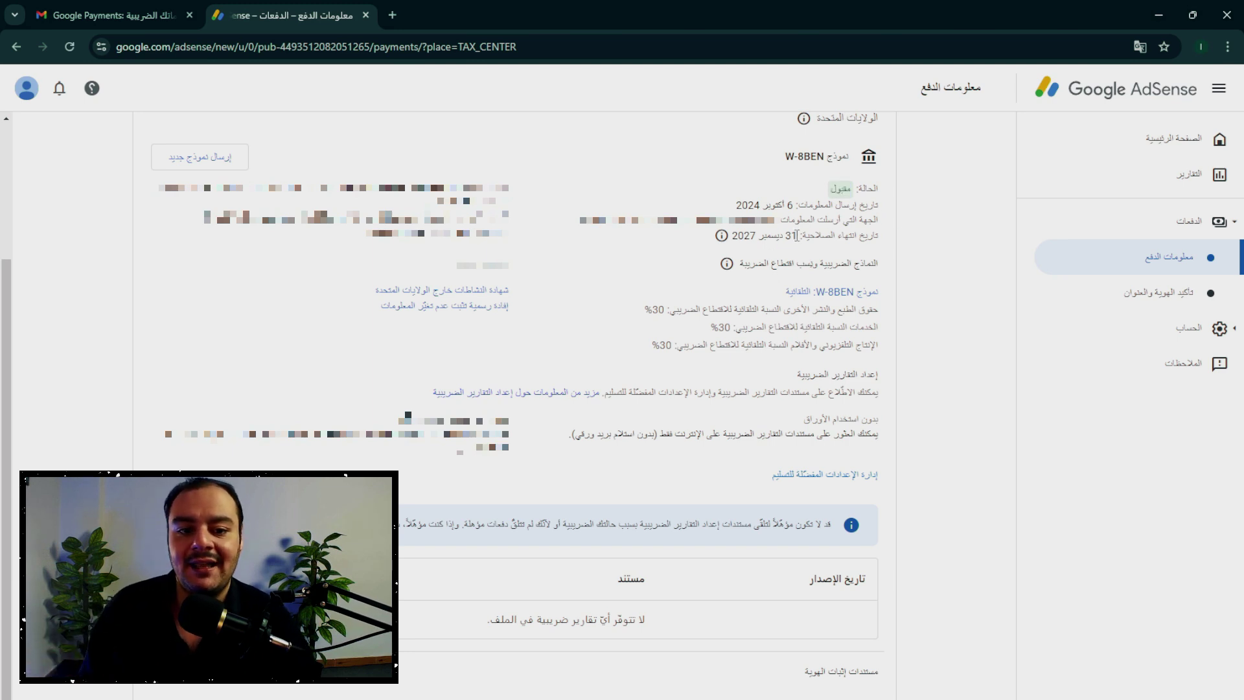
{"action": "left_click_drag", "start_coordinate": [797, 236], "coordinate": [734, 236]}
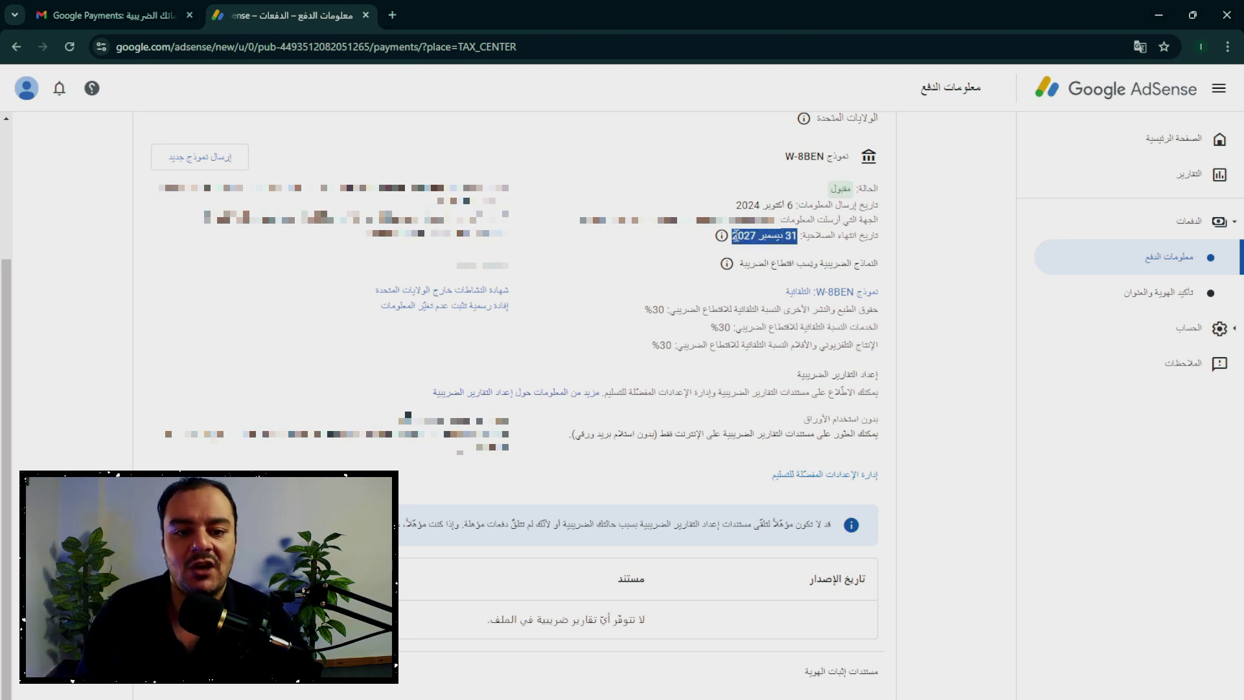
{"action": "left_click", "coordinate": [930, 262]}
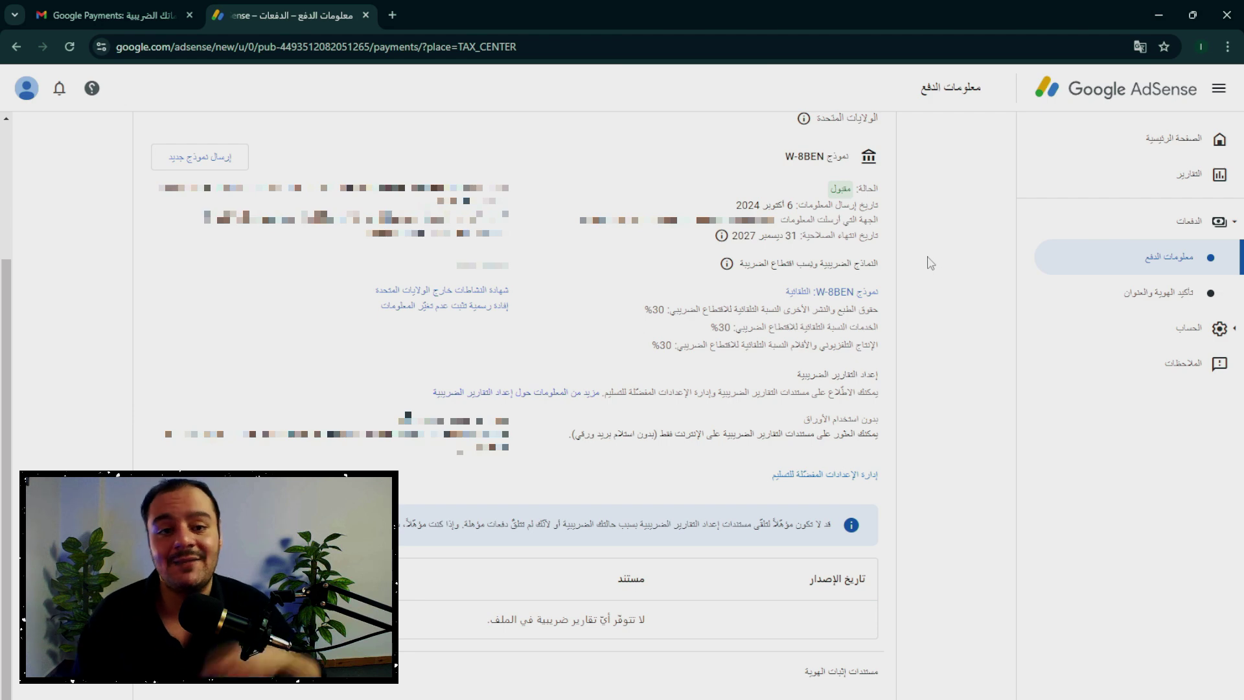